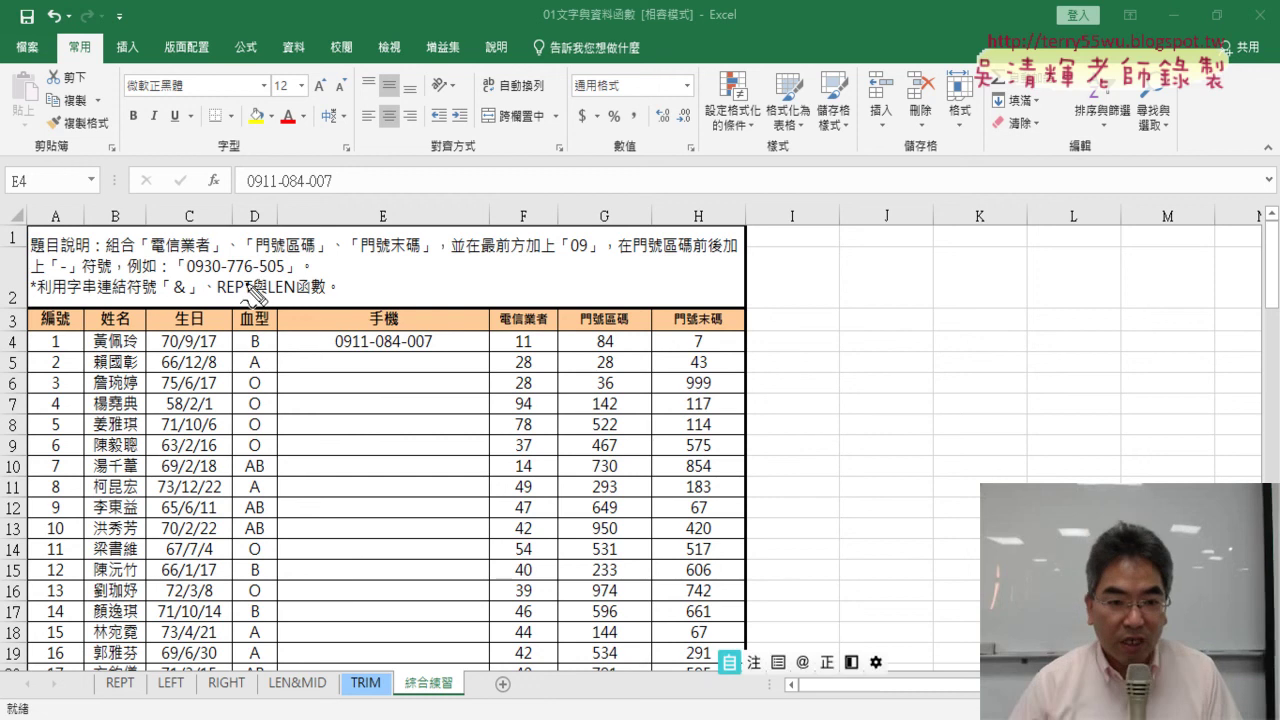
Mark the REPT and & hints, the 0911 prefix in E4 and 11 in F4, then clear the marks
mouse_move(217, 297)
mouse_down()
mouse_move(246, 297)
mouse_move(194, 296)
mouse_up()
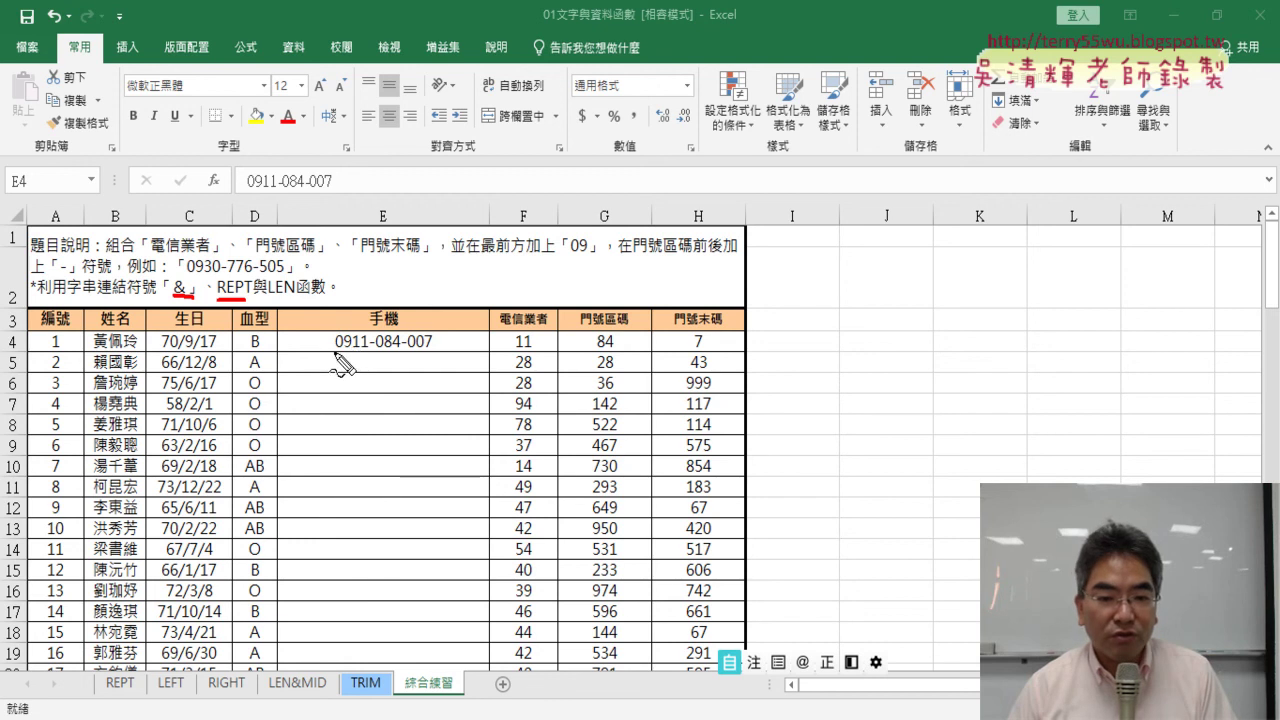
drag(328, 350, 346, 349)
drag(514, 352, 538, 352)
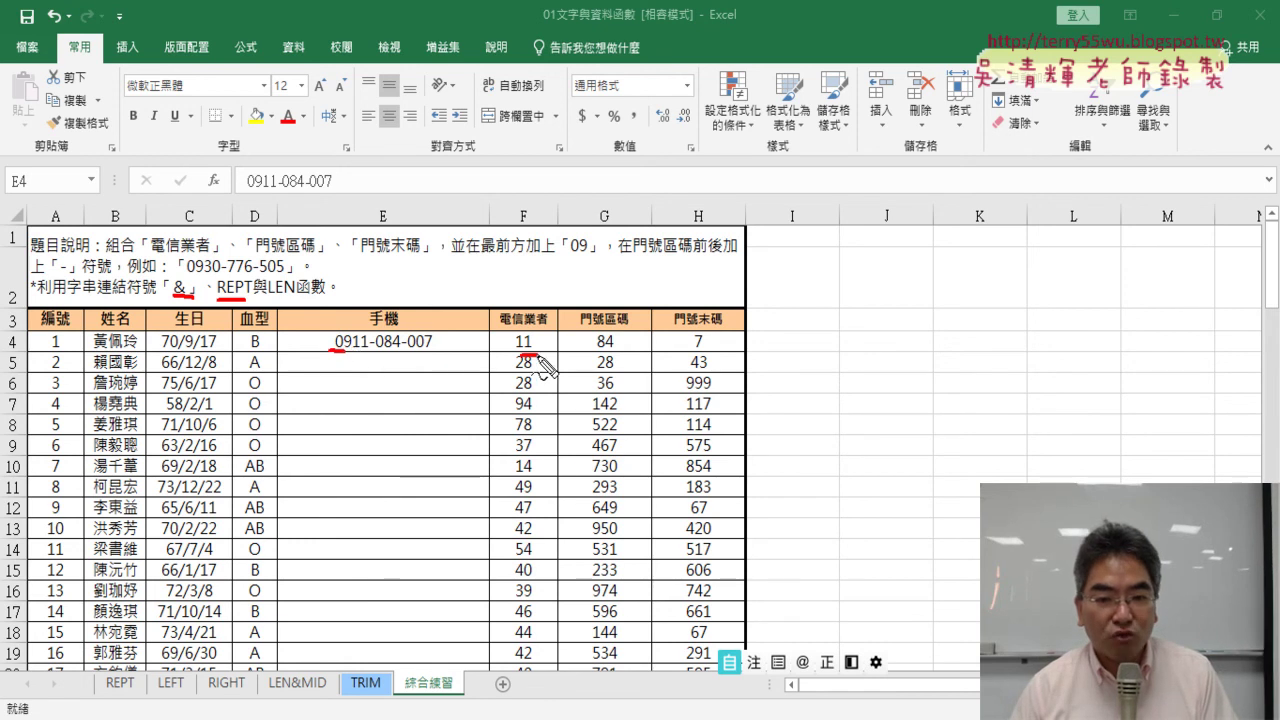
mouse_move(174, 297)
mouse_down()
mouse_move(180, 275)
mouse_move(196, 306)
mouse_move(293, 297)
mouse_up()
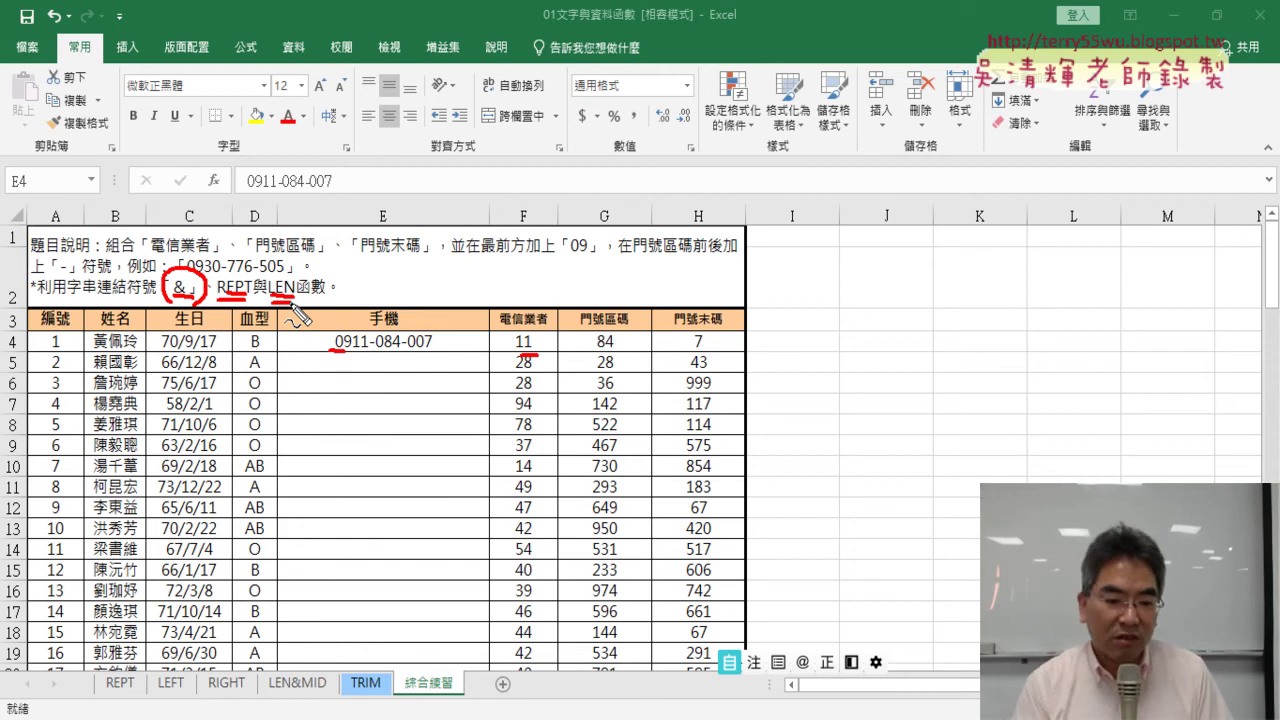
key(Escape)
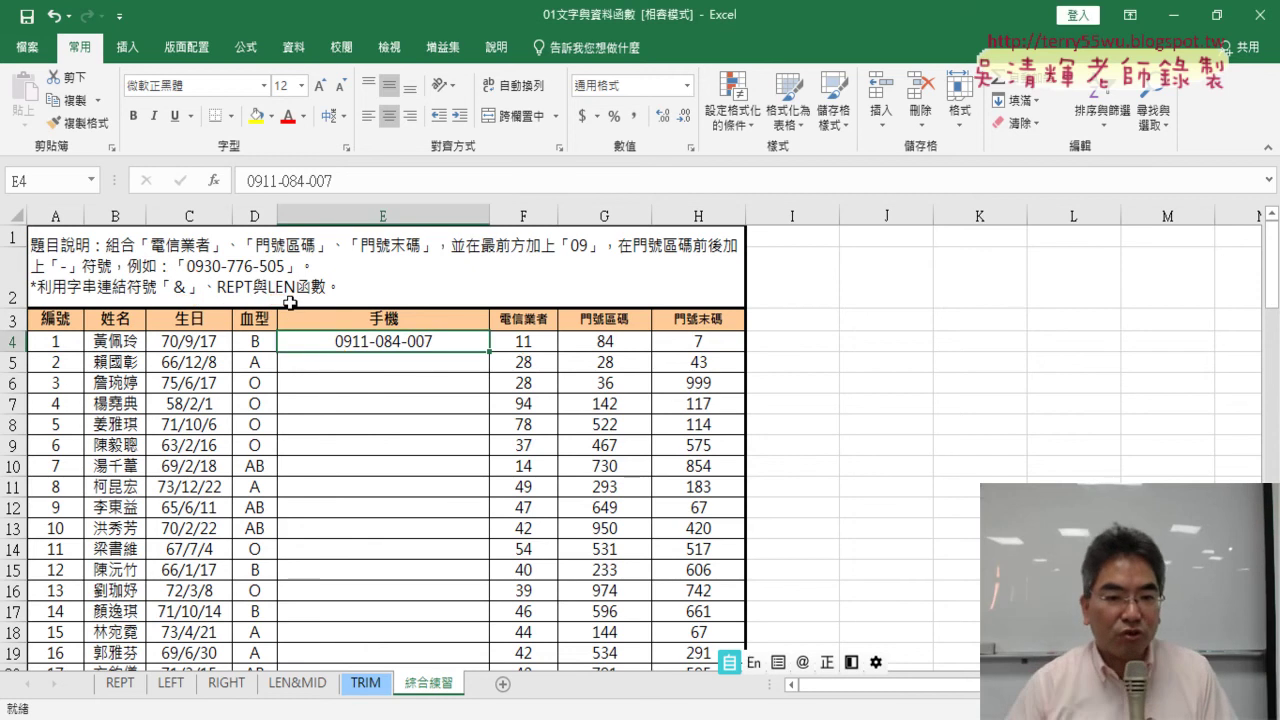
Switch to the REPT sheet and copy the ★ symbol from cell C1
click(126, 688)
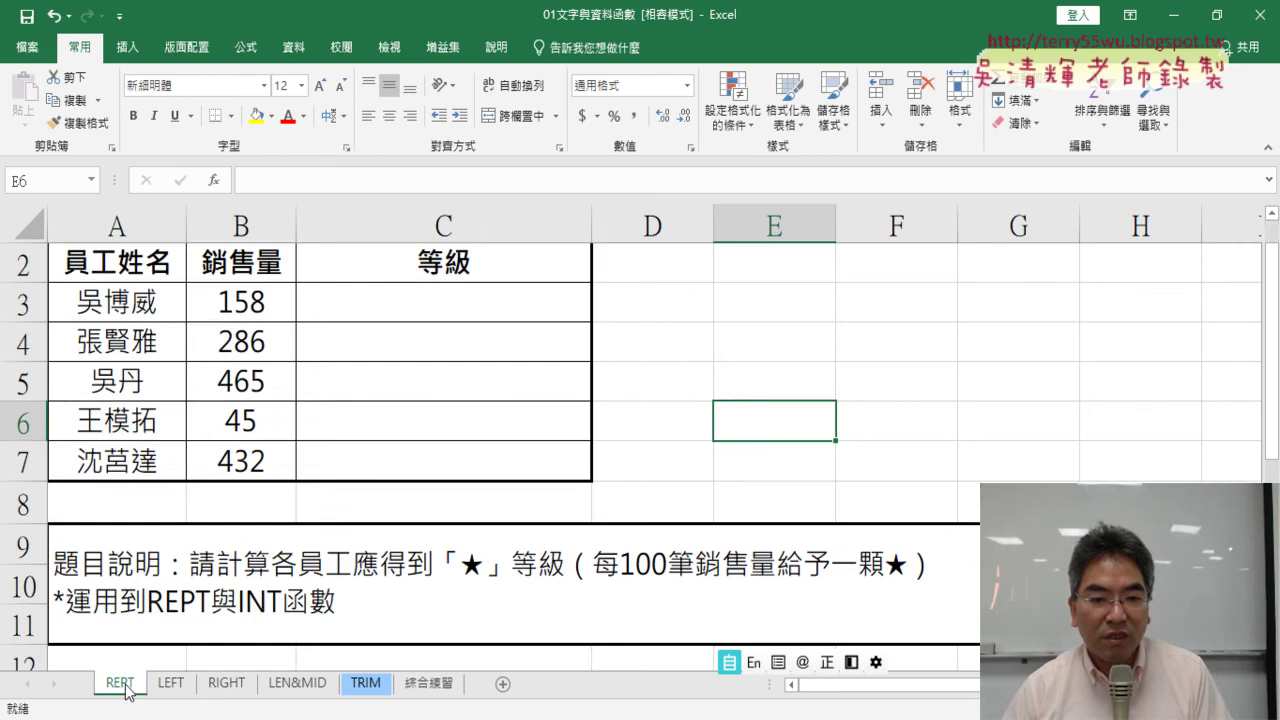
scroll(437, 520, up, 1)
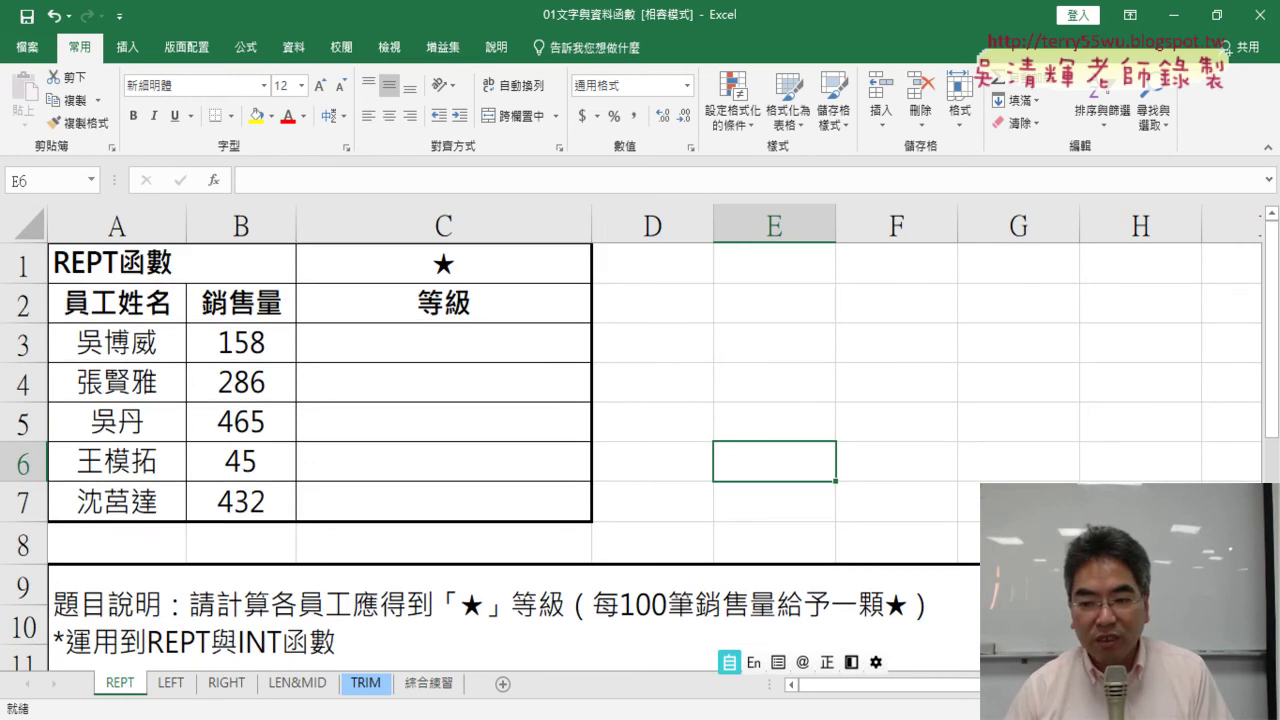
scroll(493, 505, down, 1)
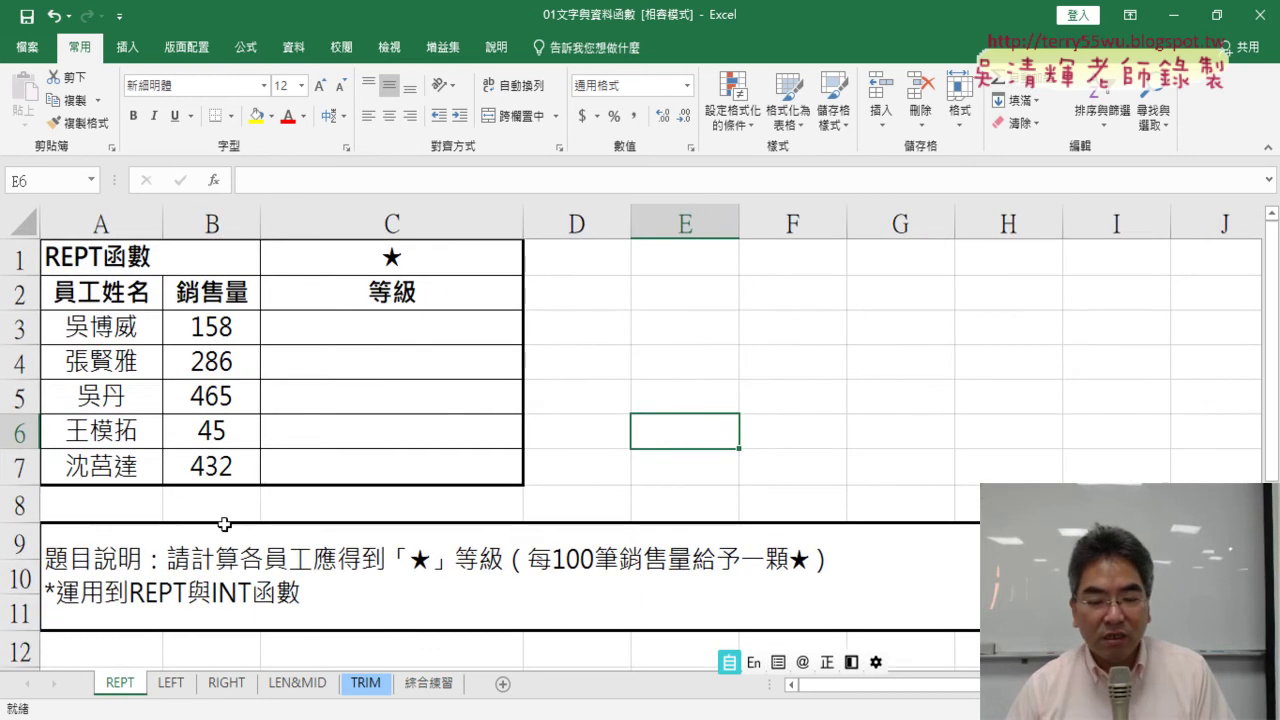
click(208, 328)
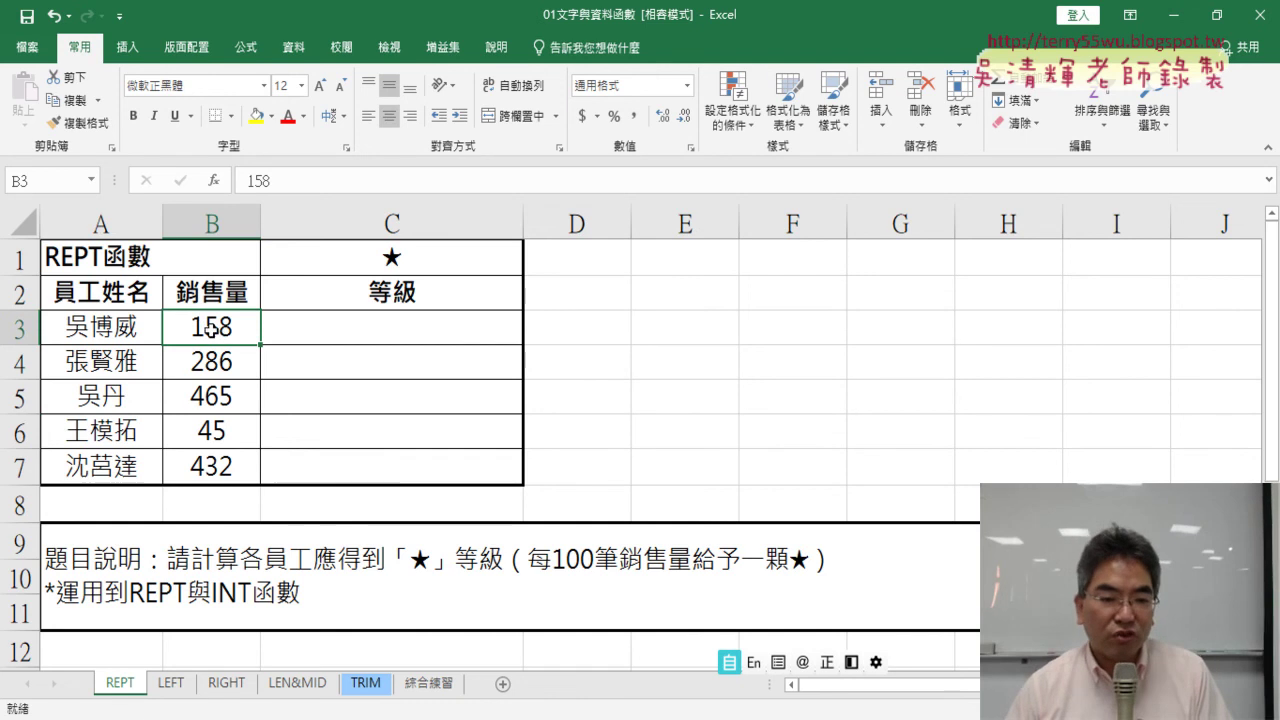
click(410, 255)
key(ctrl+c)
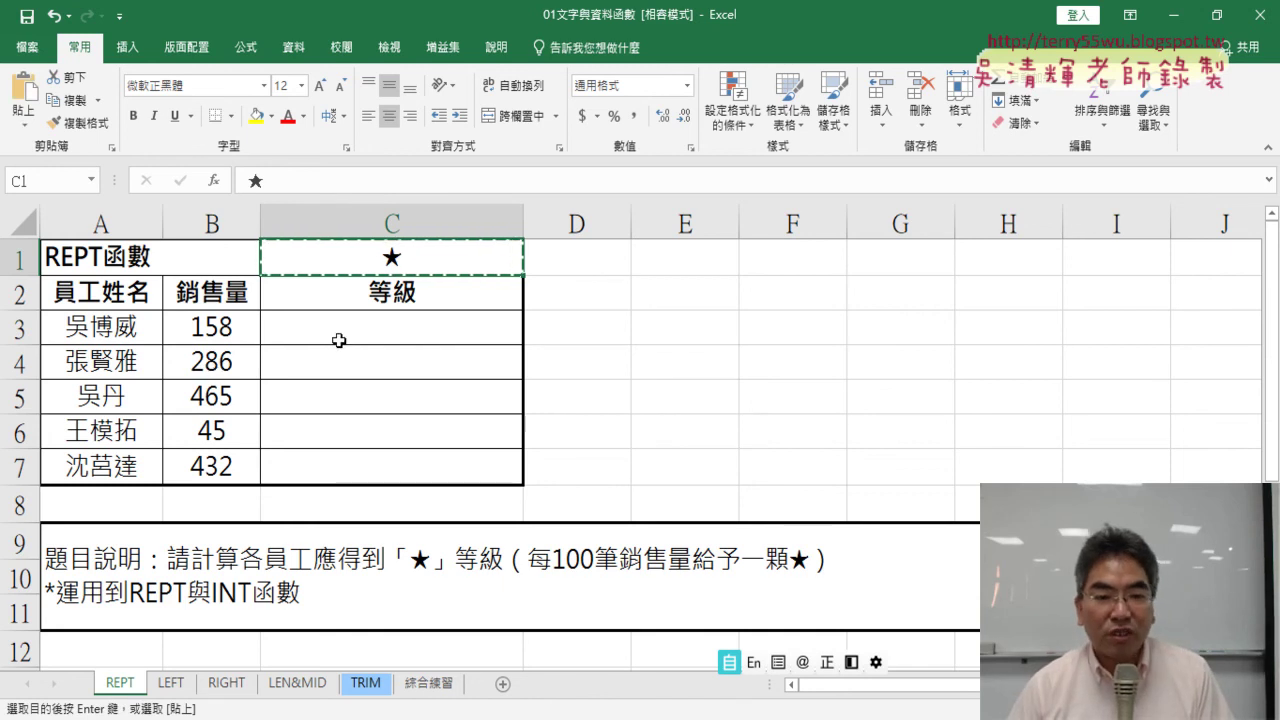
click(385, 329)
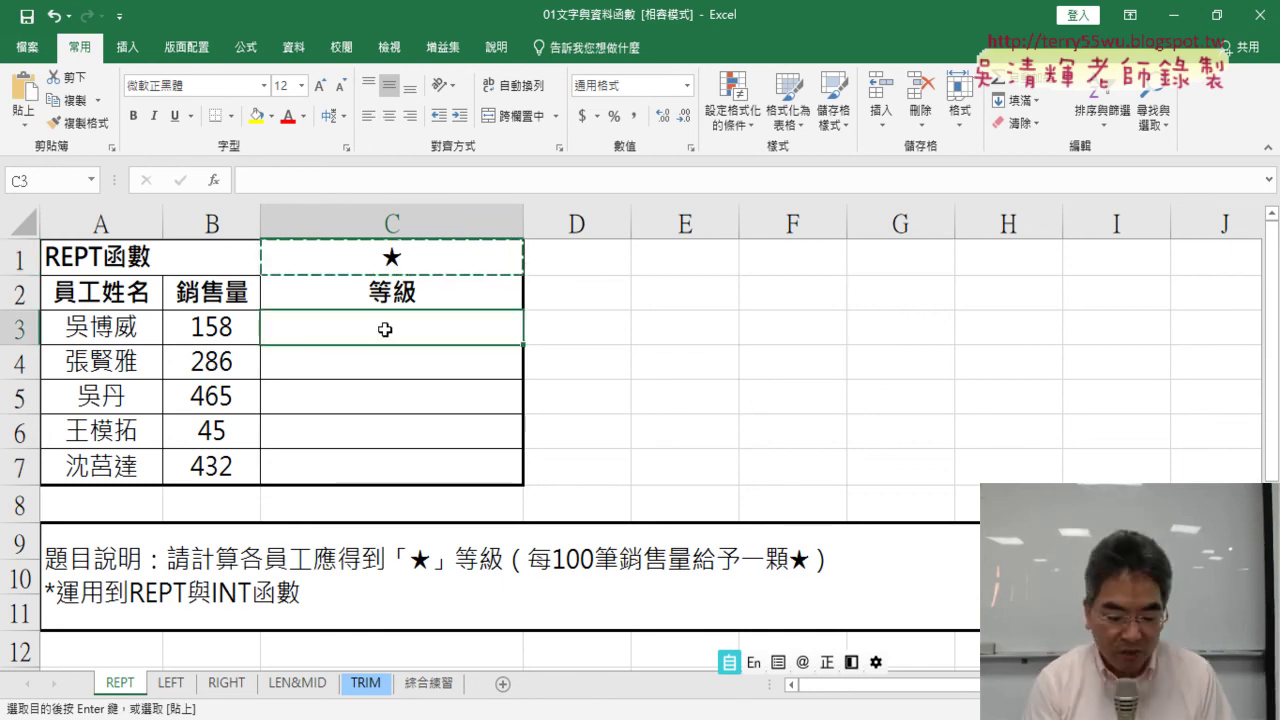
key(ctrl+v)
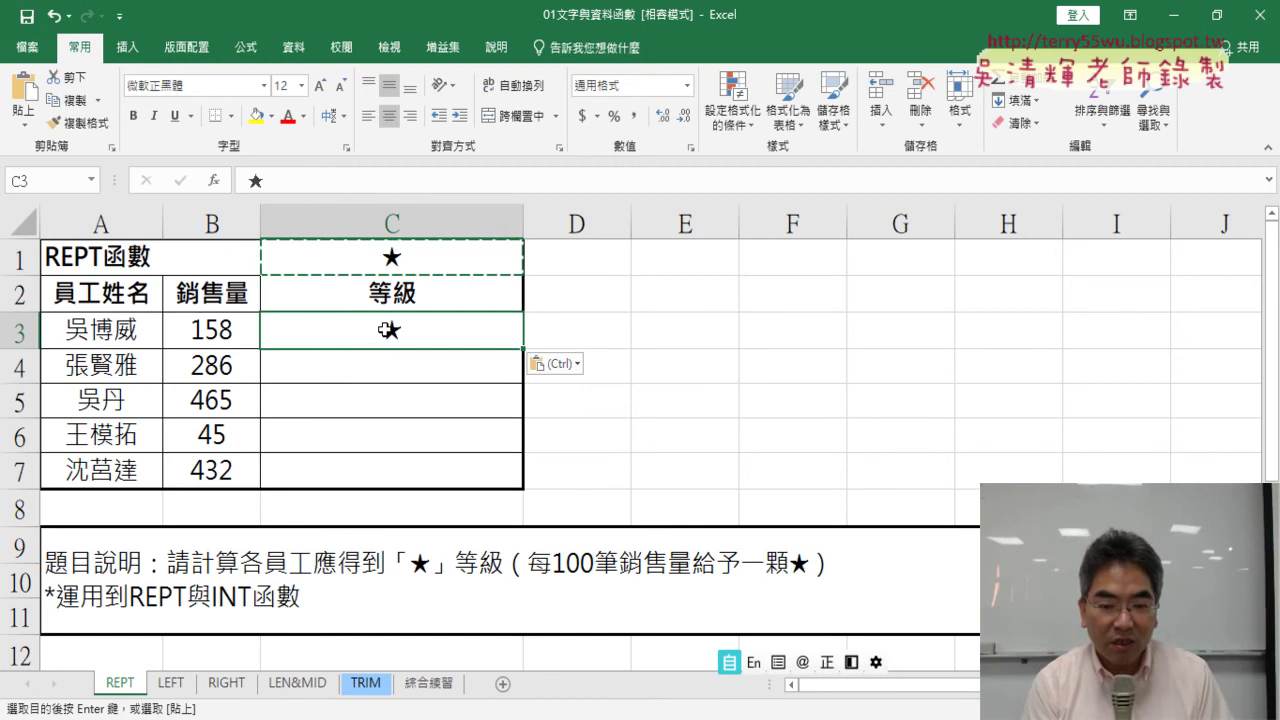
key(Escape)
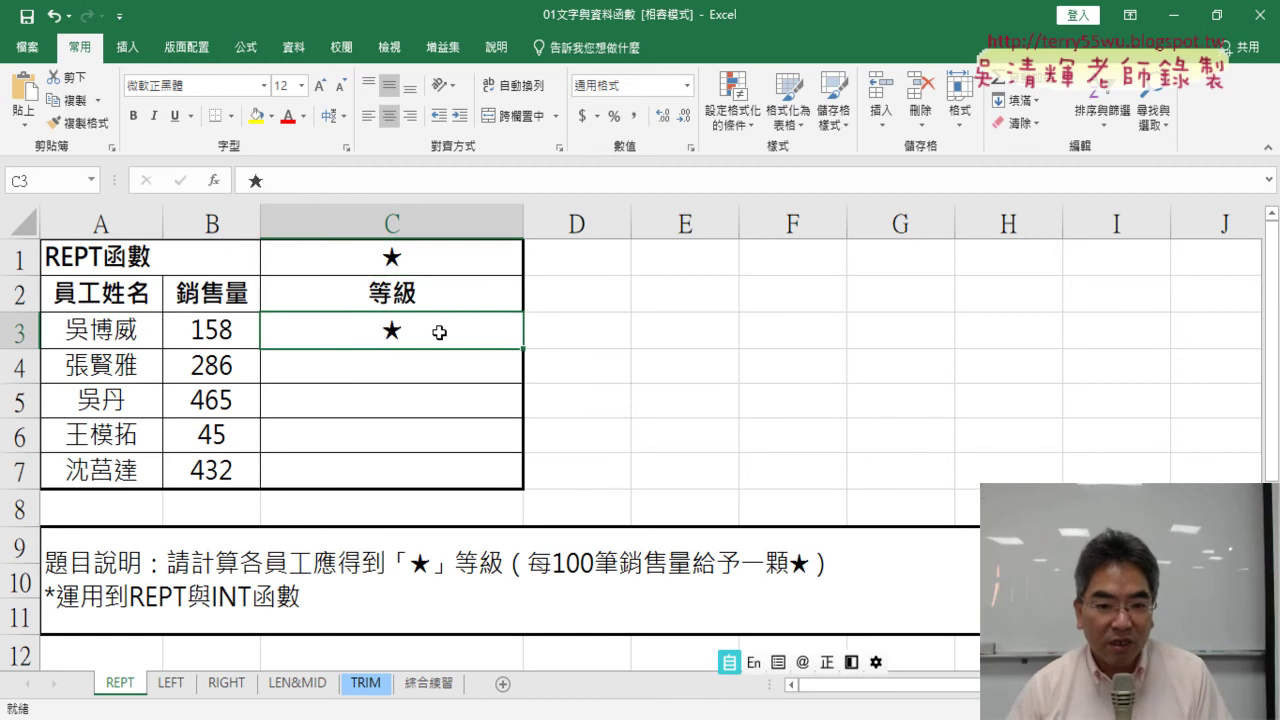
double_click(439, 332)
click(402, 367)
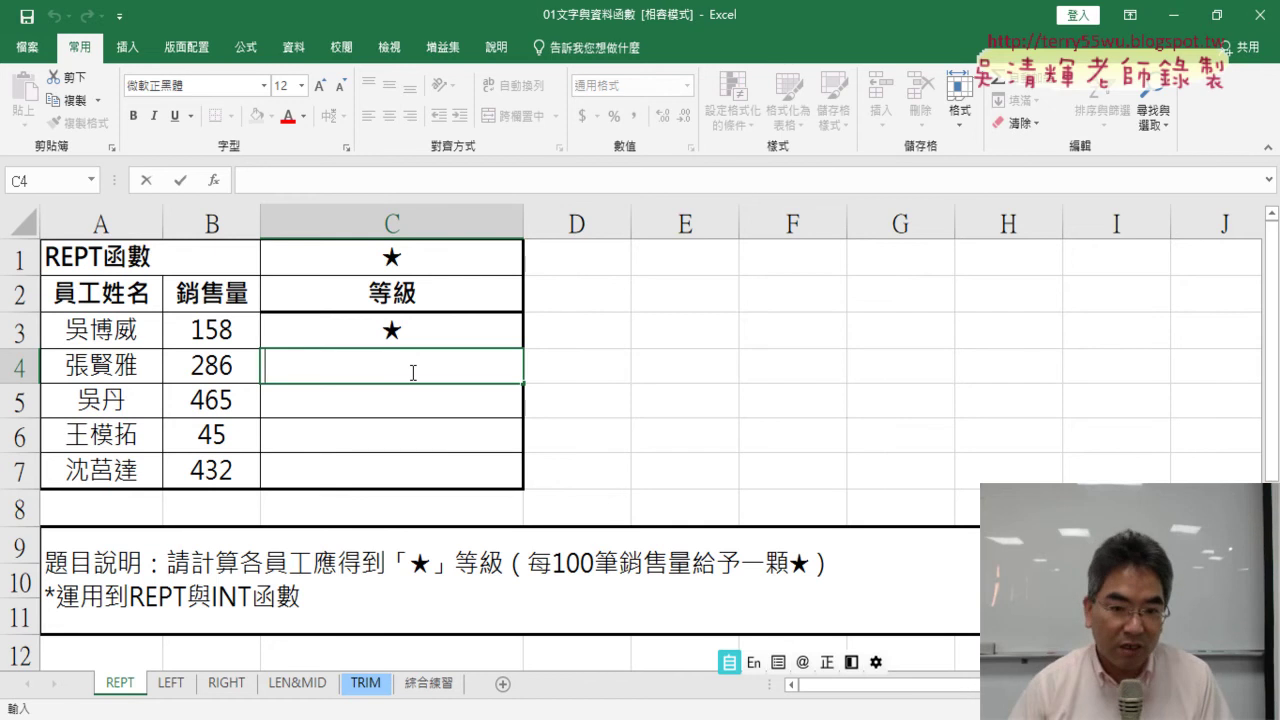
click(417, 329)
double_click(414, 334)
drag(404, 332, 371, 351)
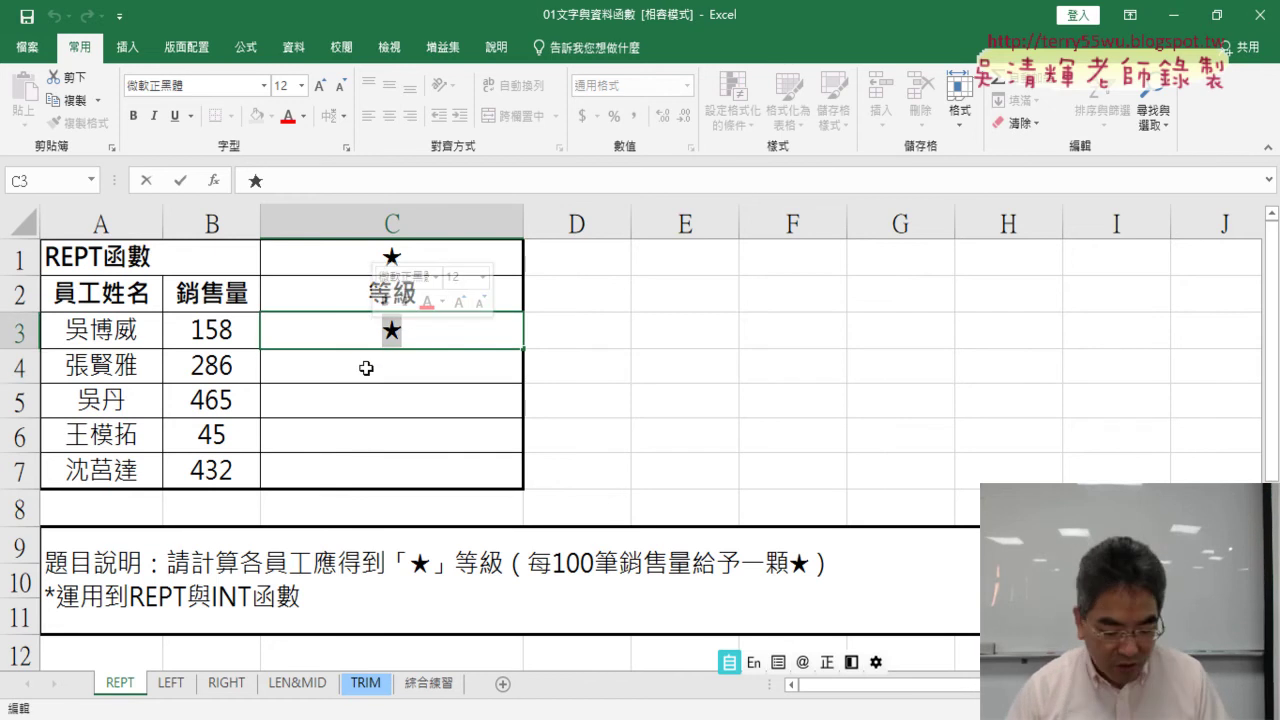
click(367, 376)
text(★)
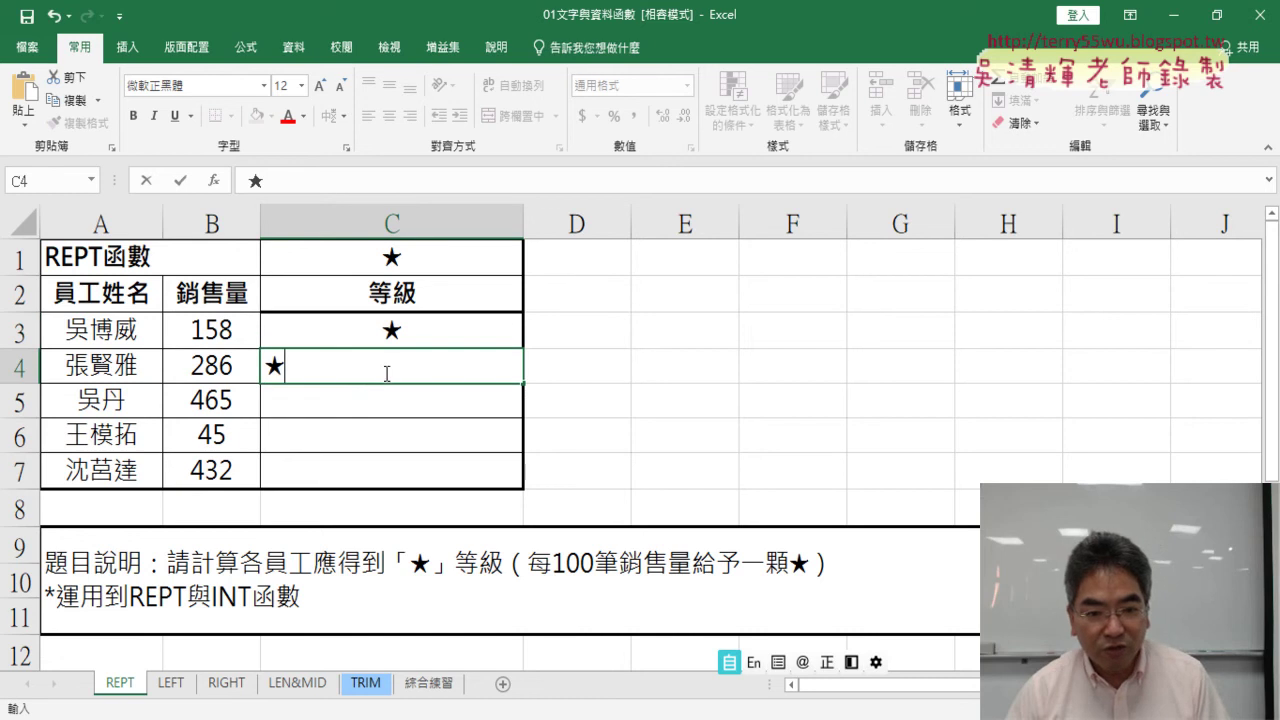
text(★)
click(373, 400)
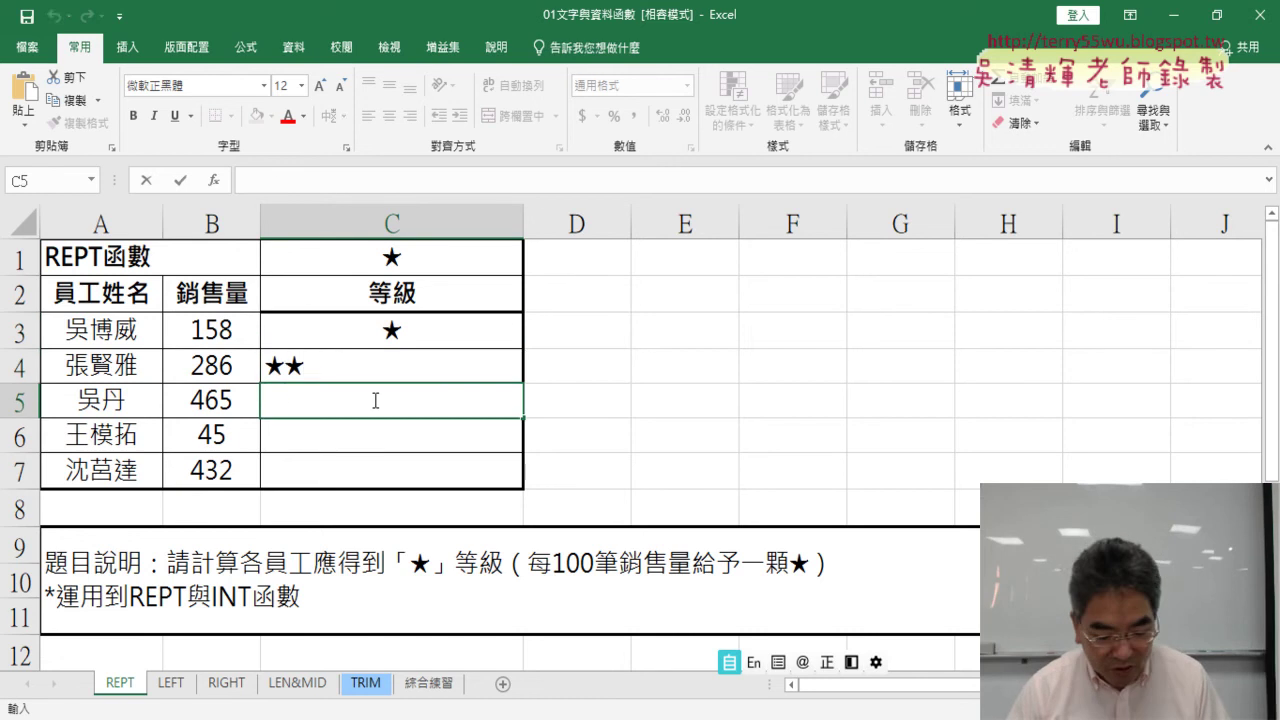
text(★★★★)
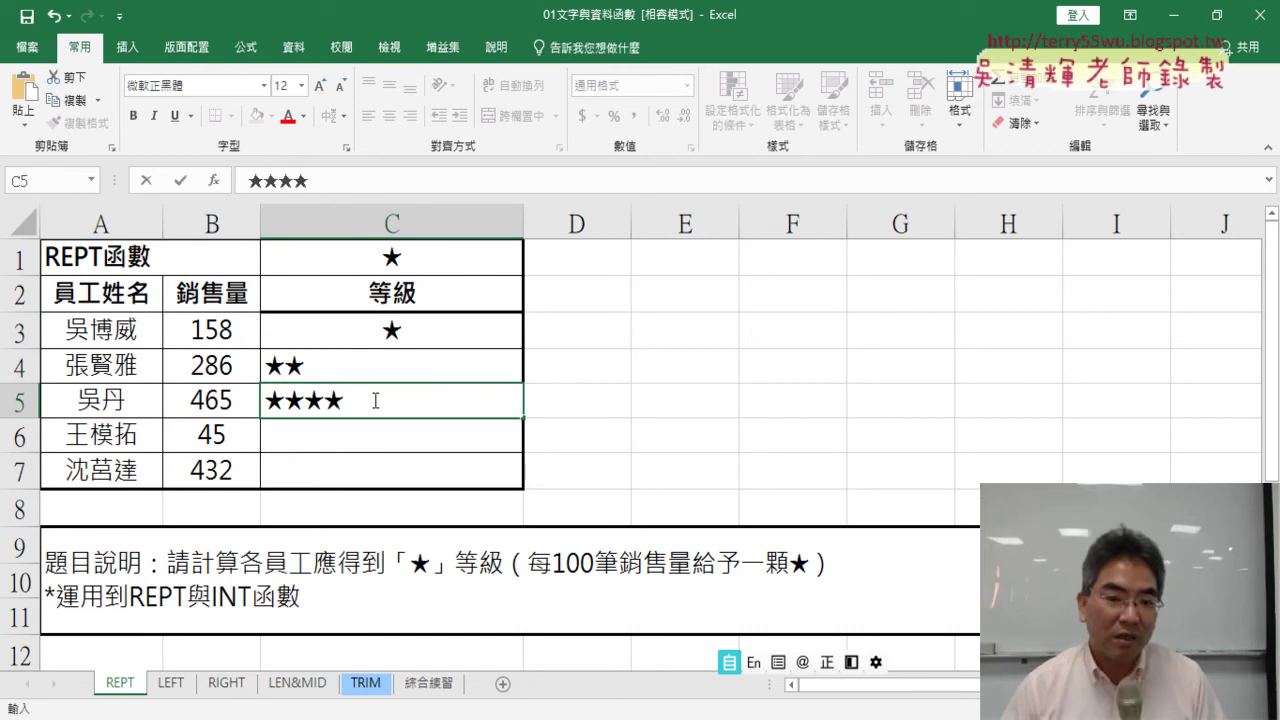
click(414, 433)
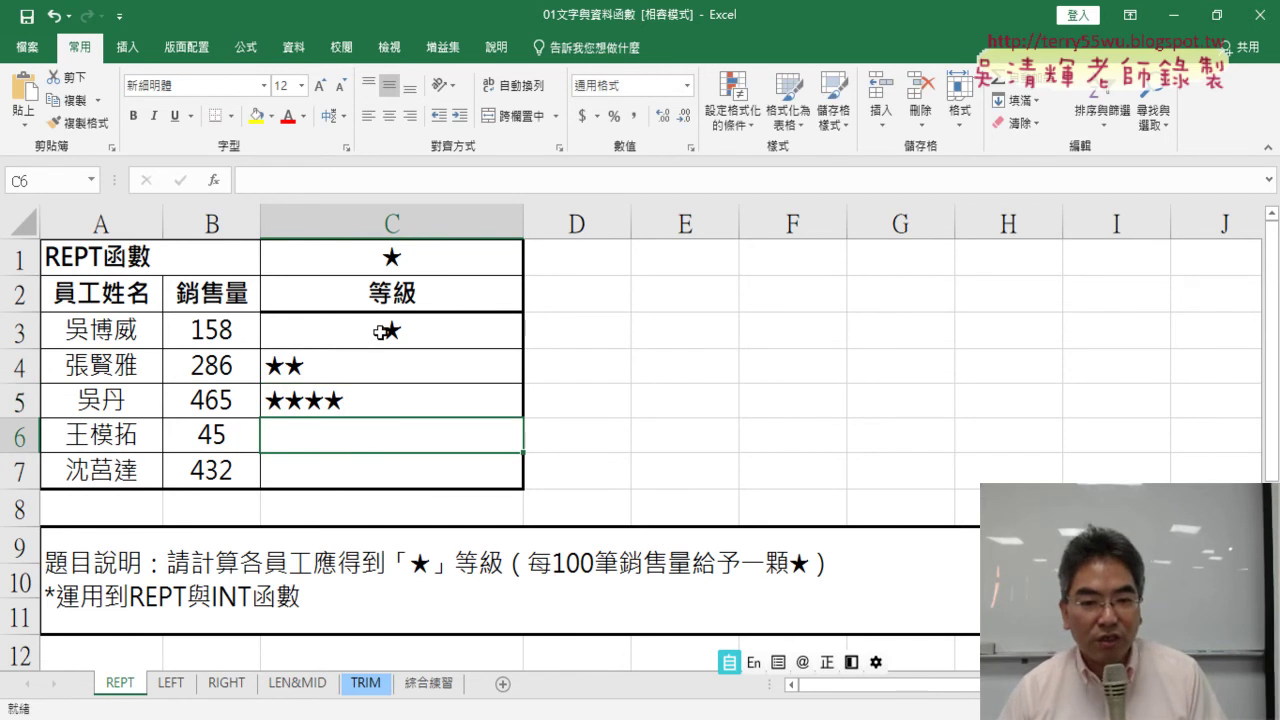
drag(380, 335, 380, 405)
key(Delete)
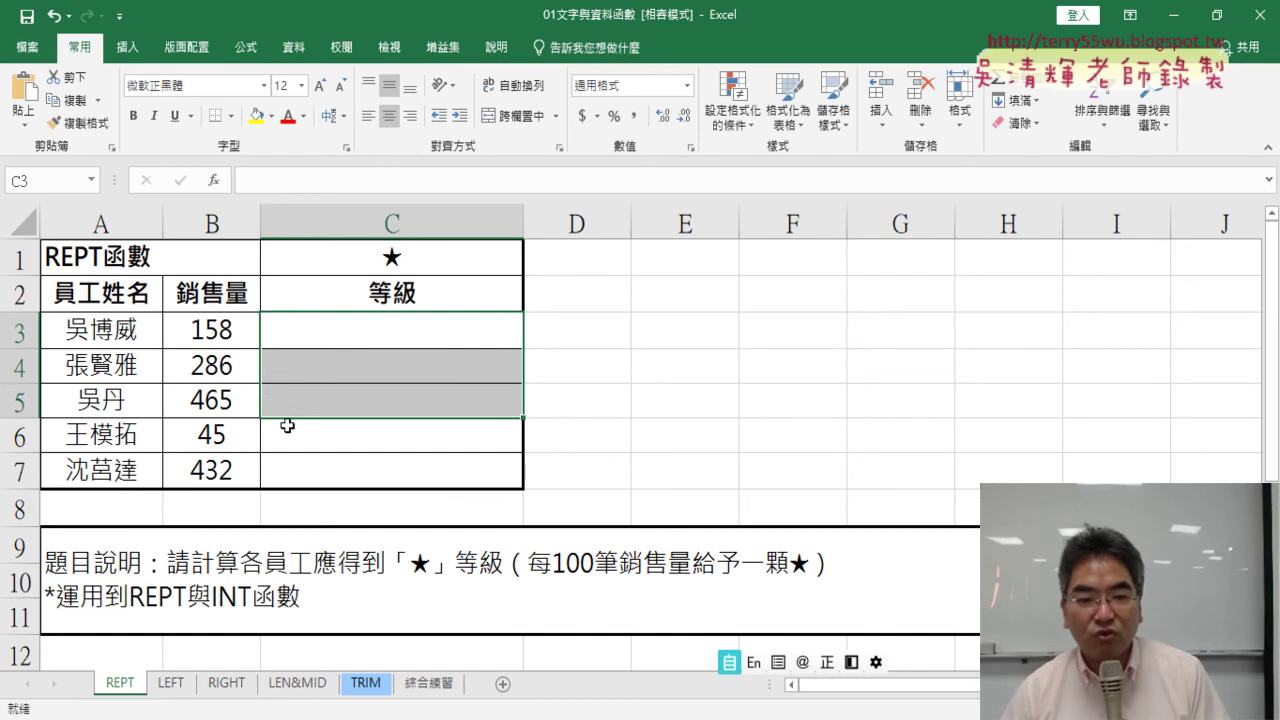
click(378, 337)
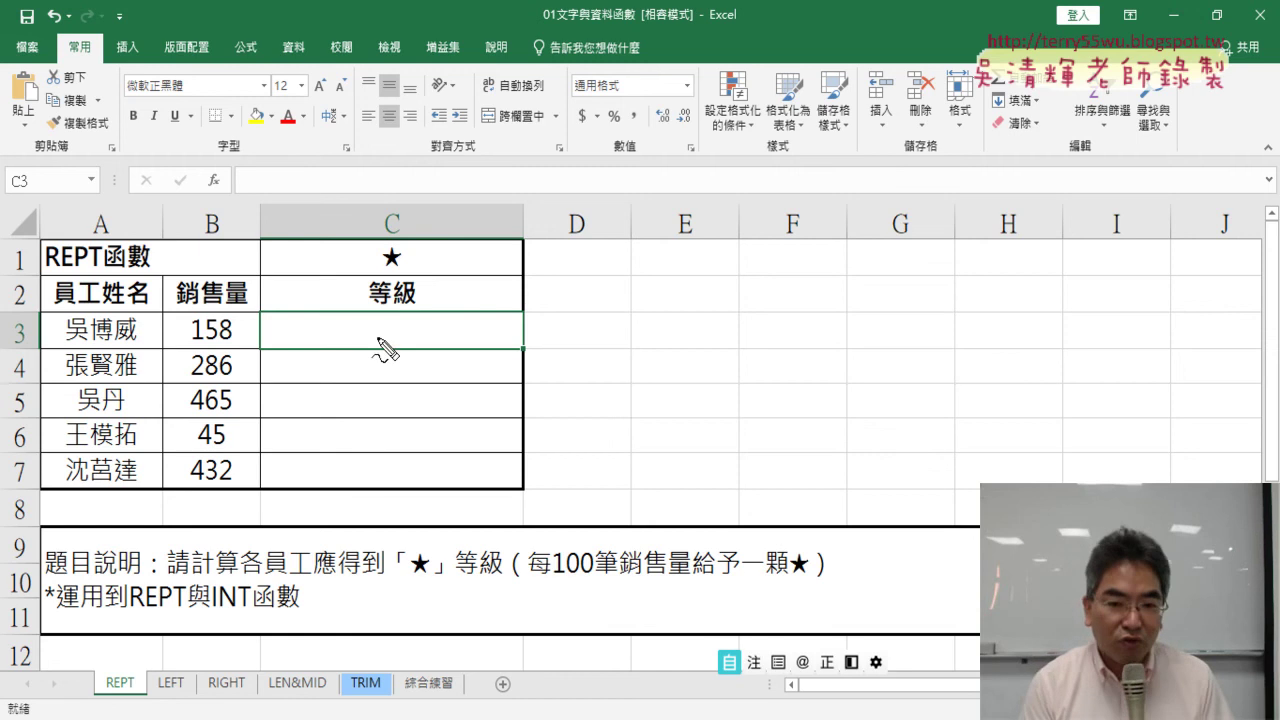
mouse_move(238, 198)
mouse_down()
mouse_move(208, 198)
mouse_move(236, 180)
mouse_up()
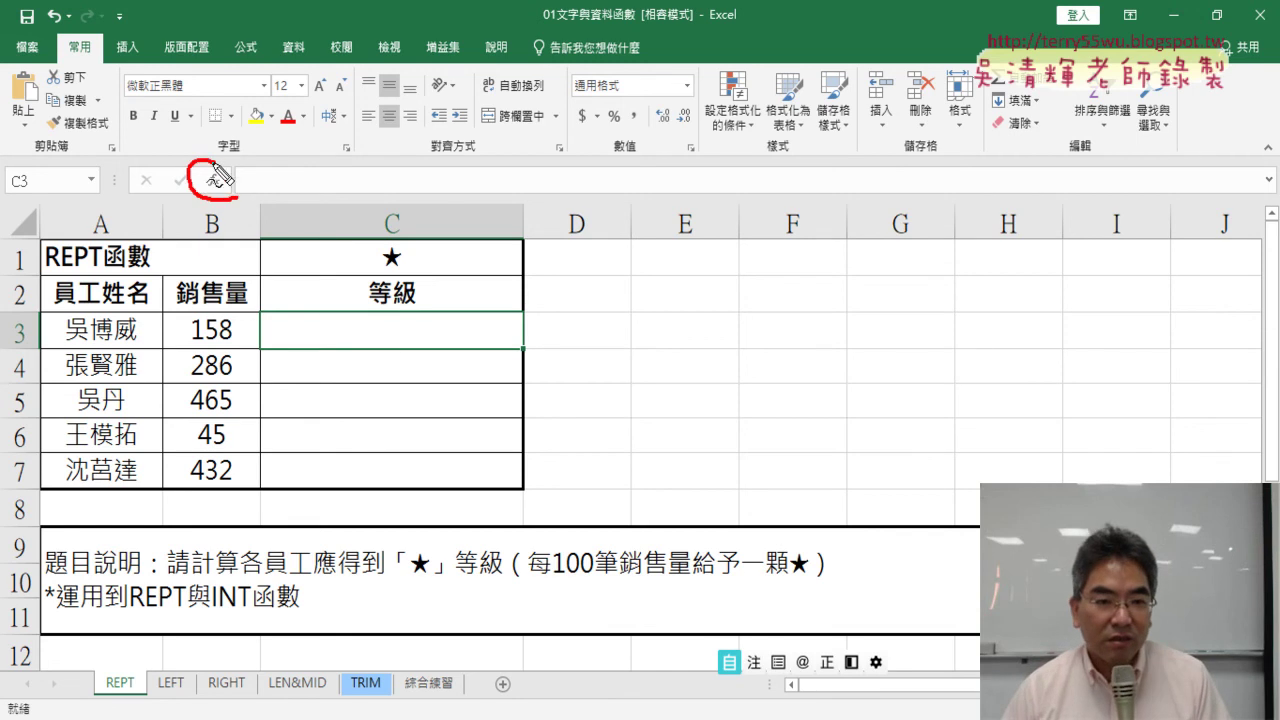
mouse_move(330, 212)
mouse_down()
mouse_move(242, 183)
mouse_move(251, 199)
mouse_up()
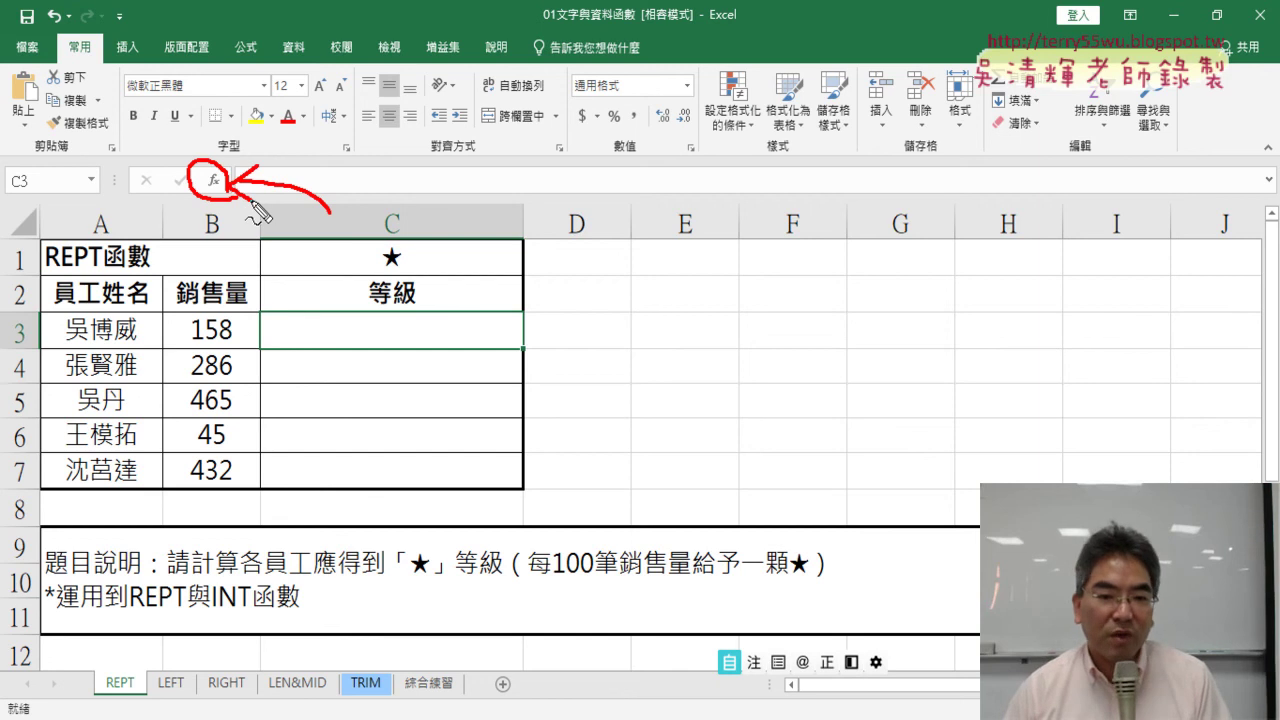
mouse_move(268, 314)
mouse_down()
mouse_move(268, 360)
mouse_move(478, 302)
mouse_move(478, 358)
mouse_up()
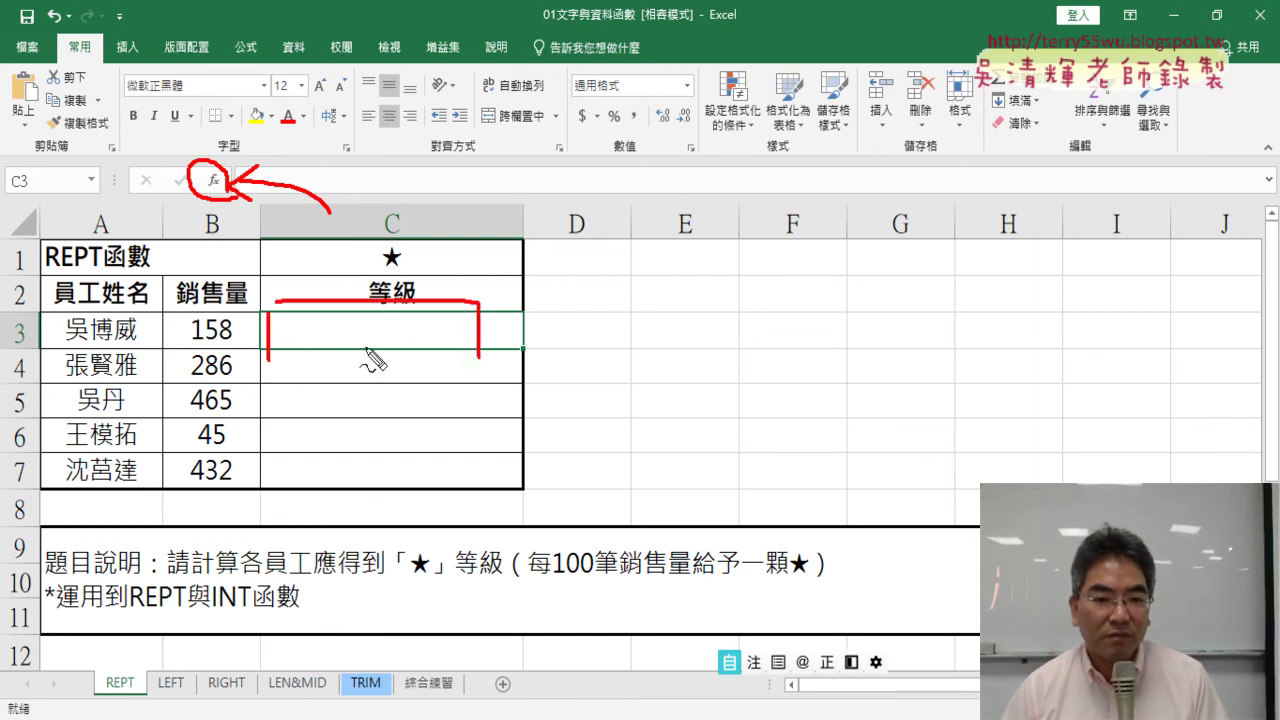
drag(308, 345, 525, 343)
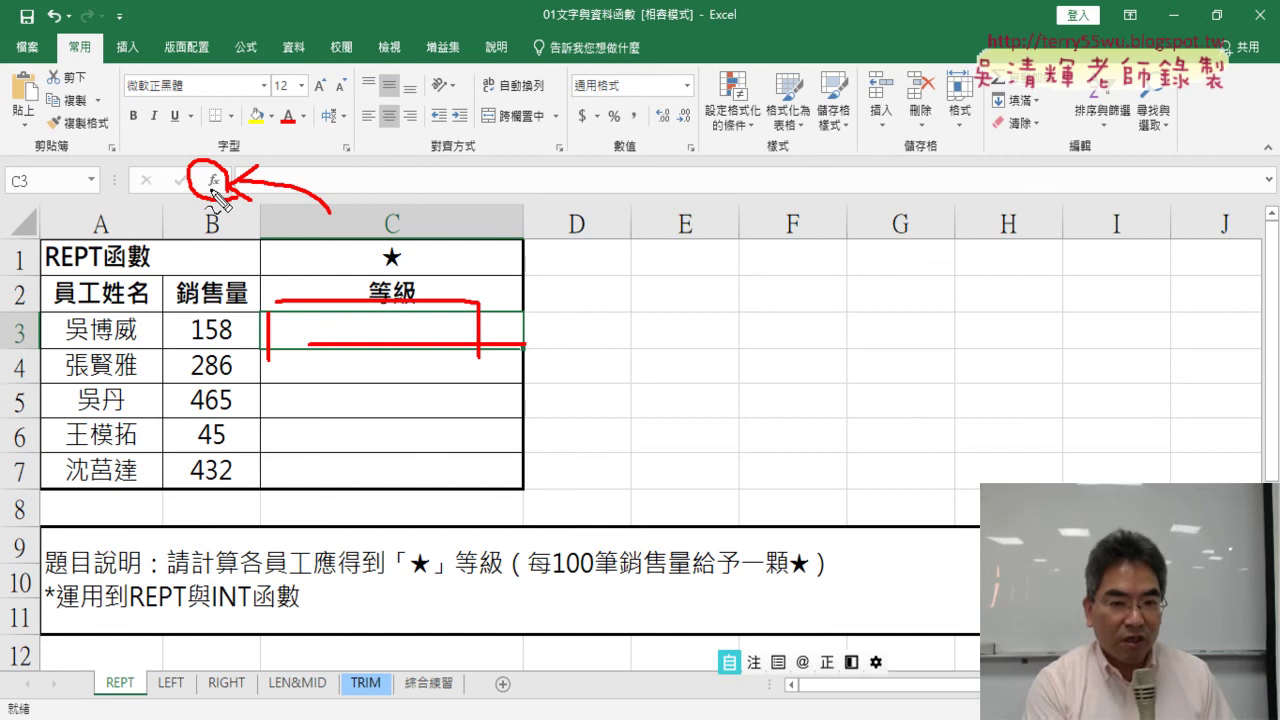
key(Escape)
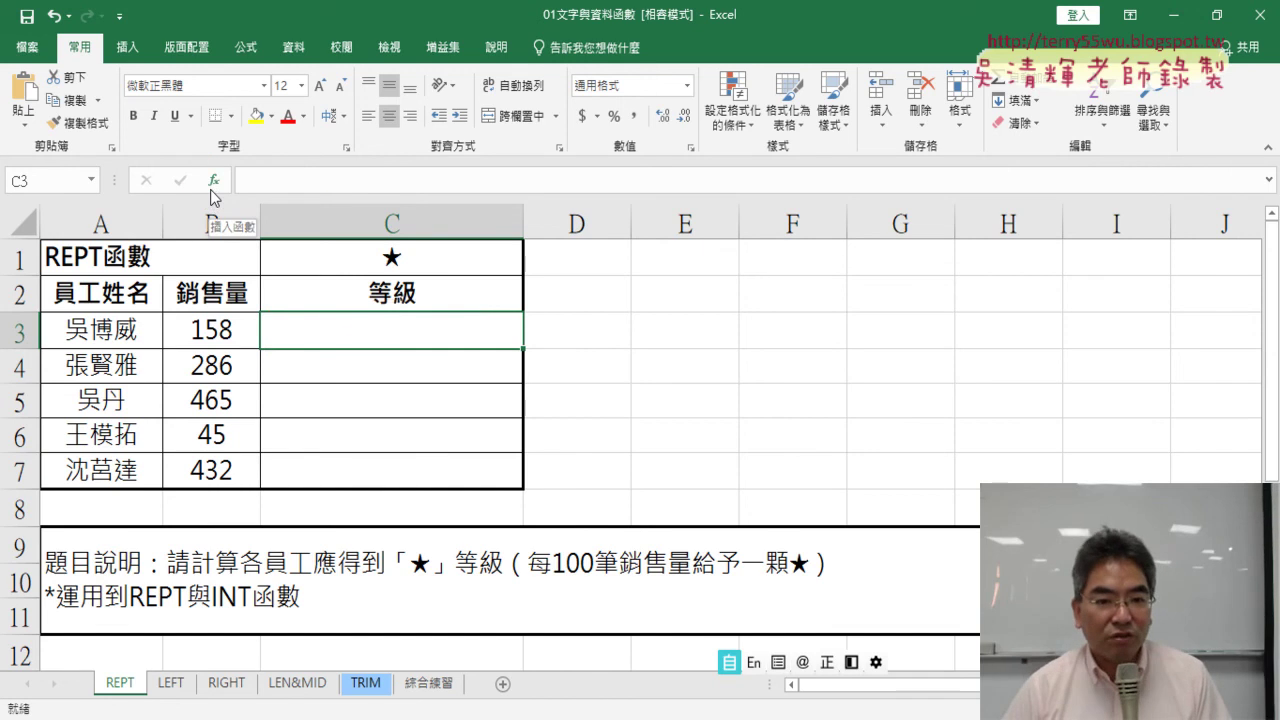
Open Insert Function for cell C3 and choose the 文字 (Text) category
click(212, 182)
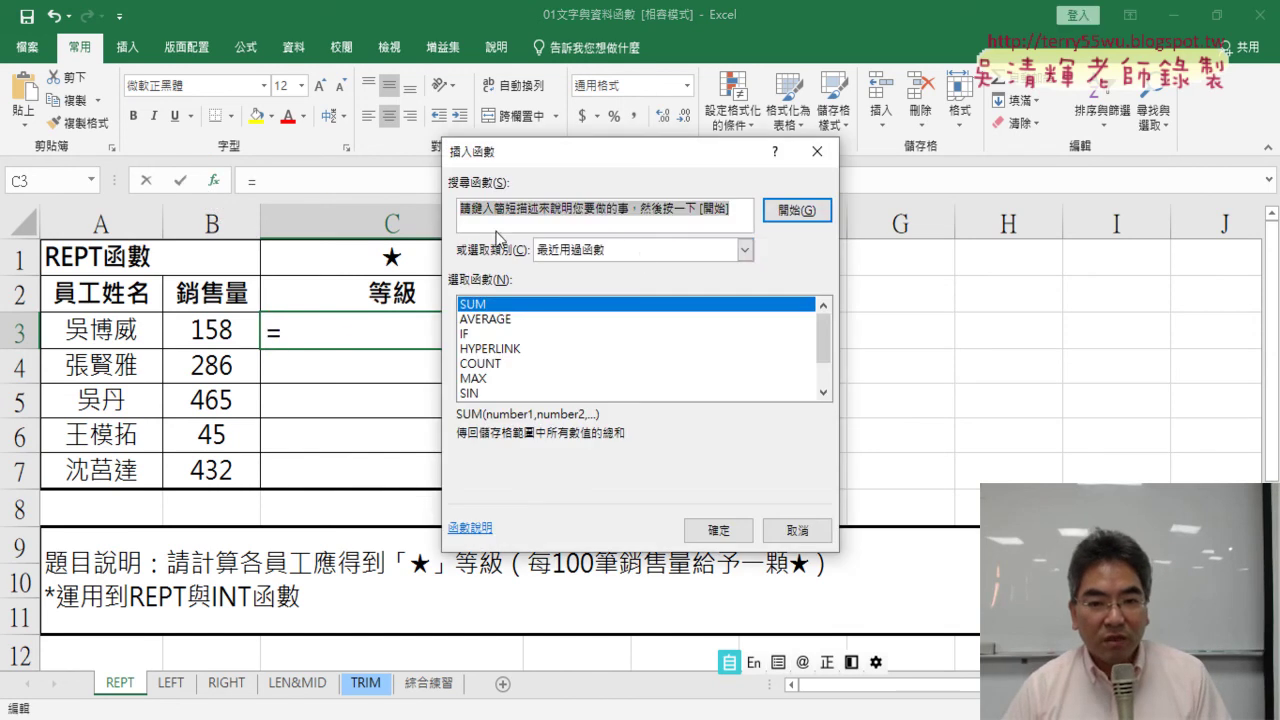
click(640, 252)
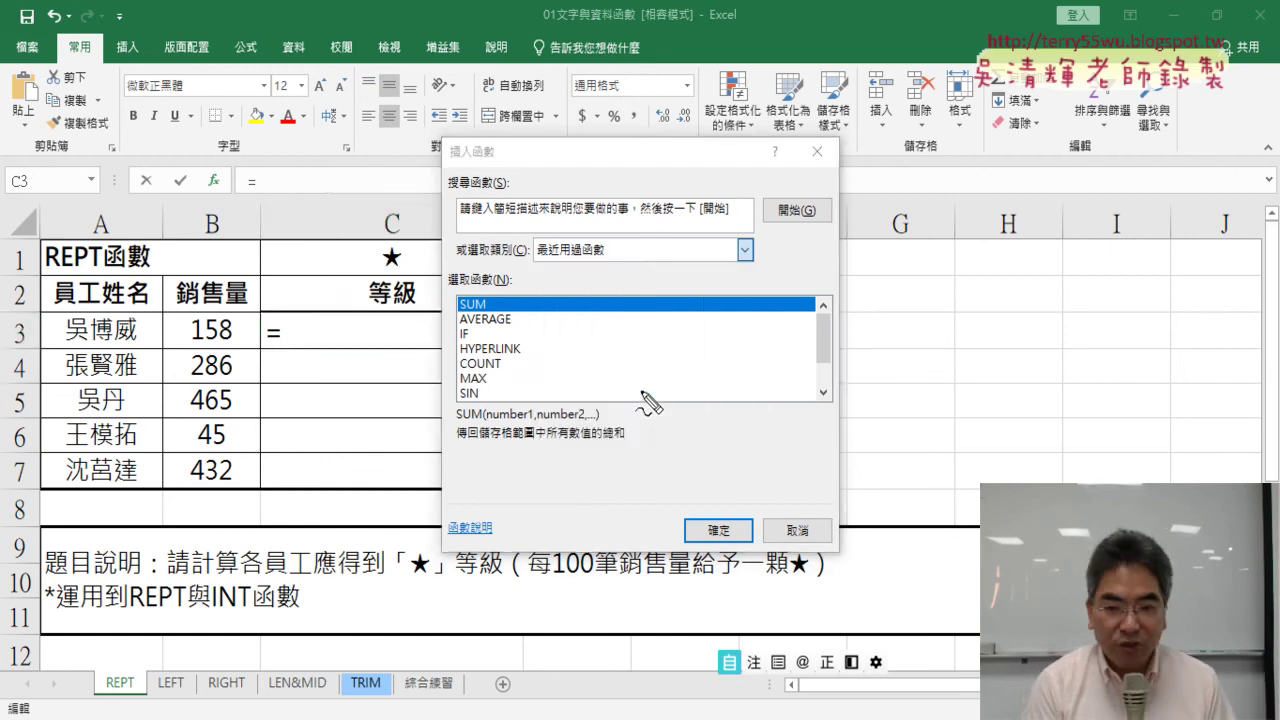
drag(572, 392, 566, 398)
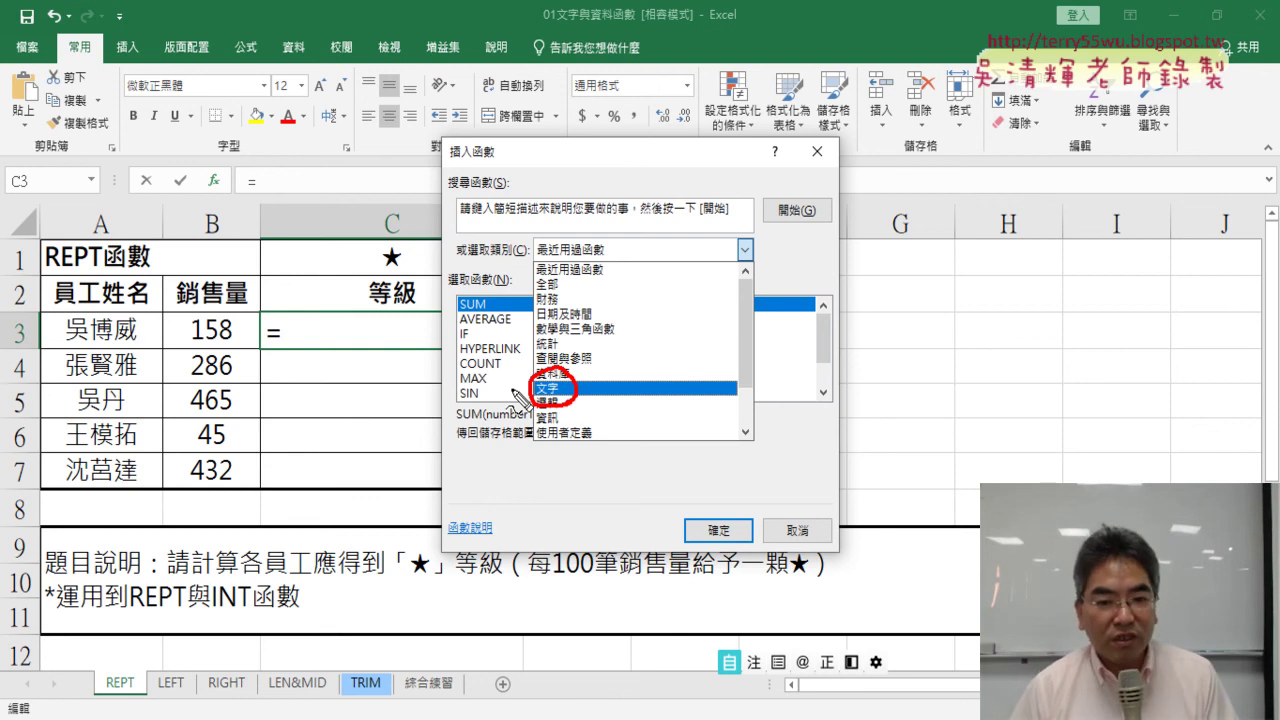
key(Escape)
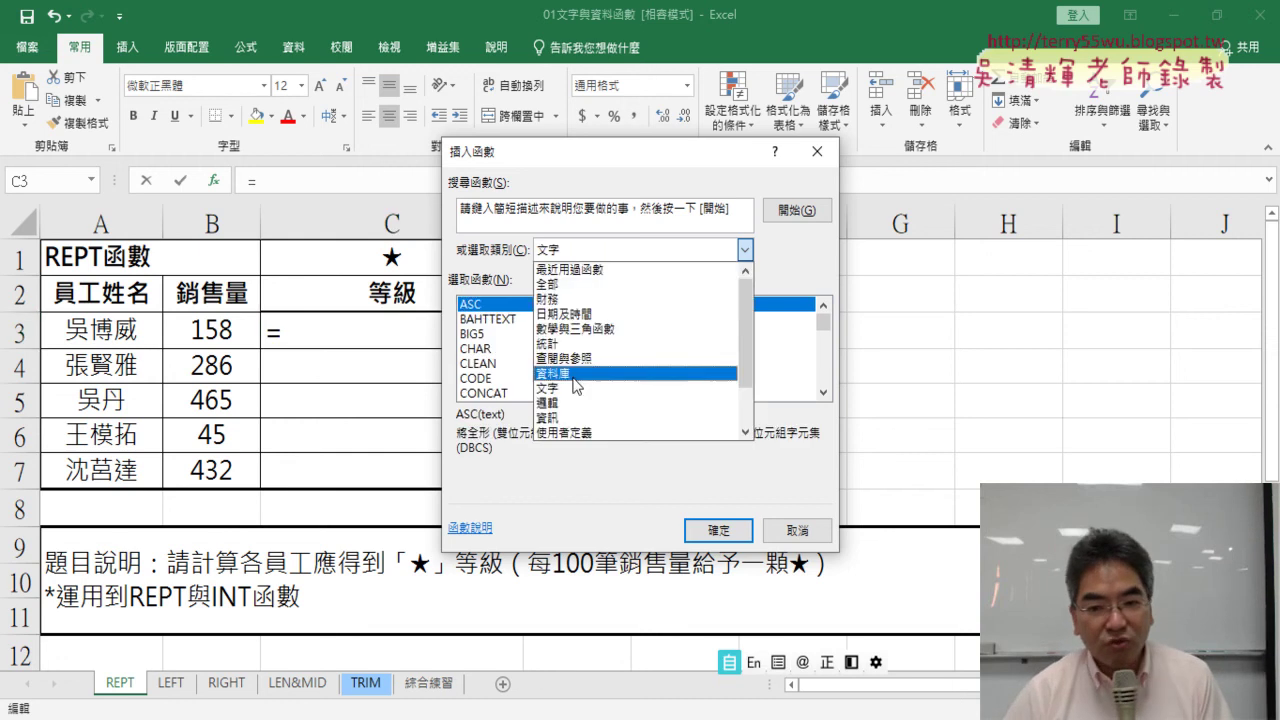
click(570, 386)
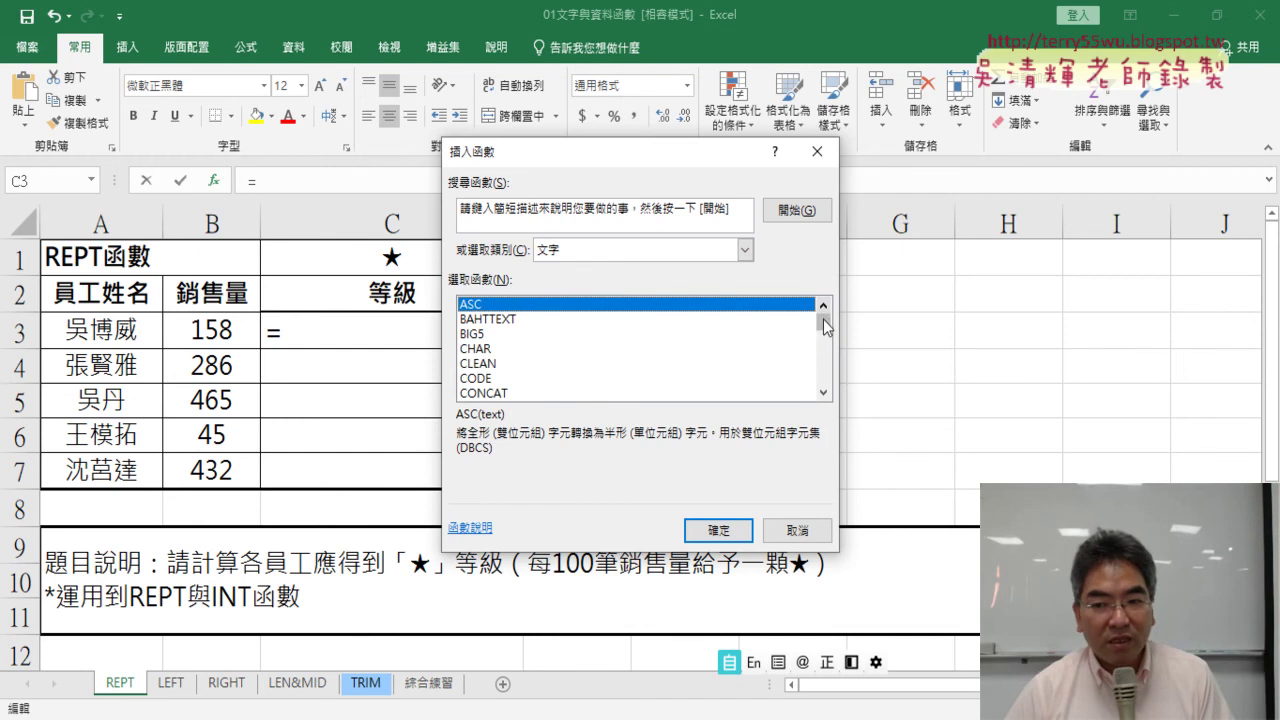
drag(825, 322, 825, 378)
Scroll the text function list past VALUE and ASC, and select REPT
click(502, 393)
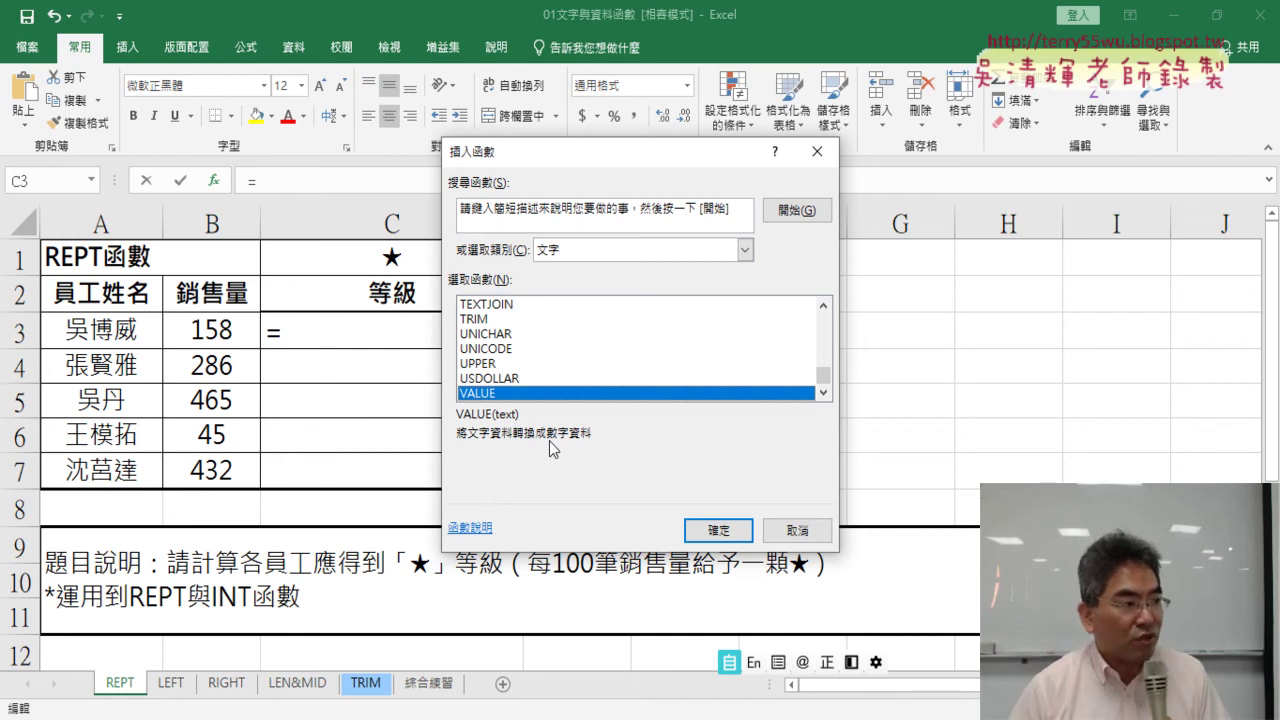
drag(824, 376, 824, 310)
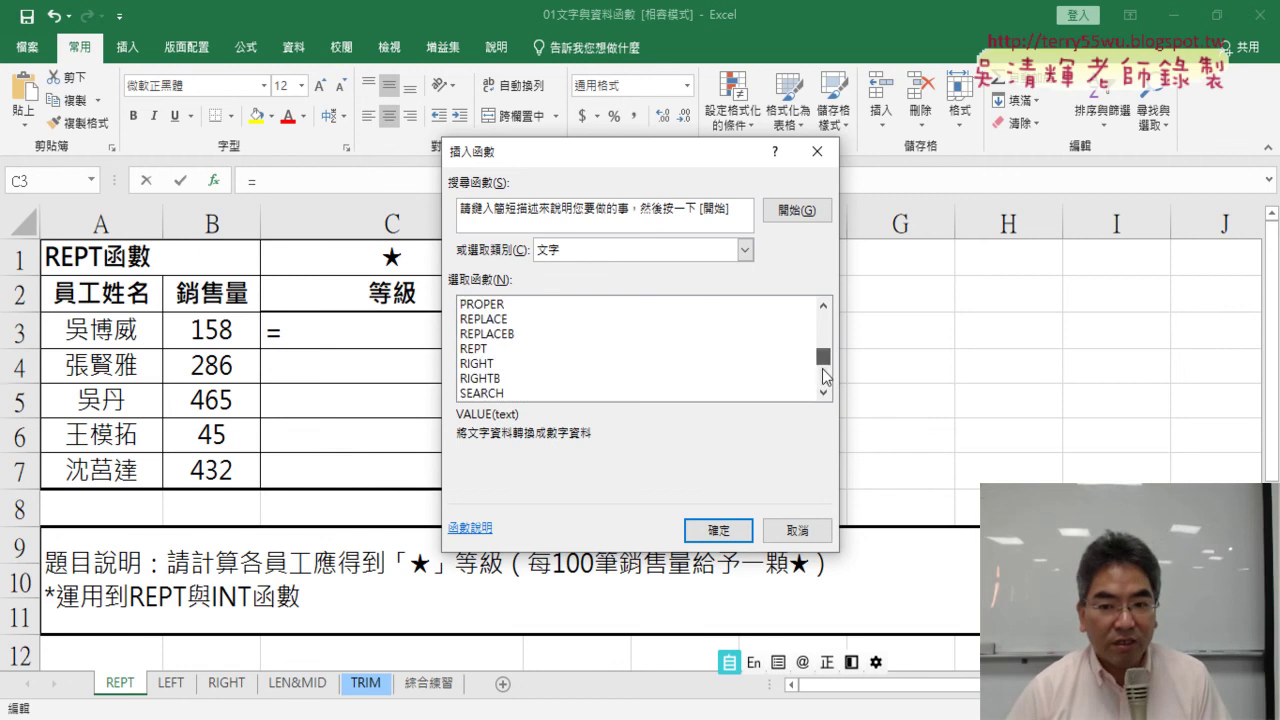
click(659, 305)
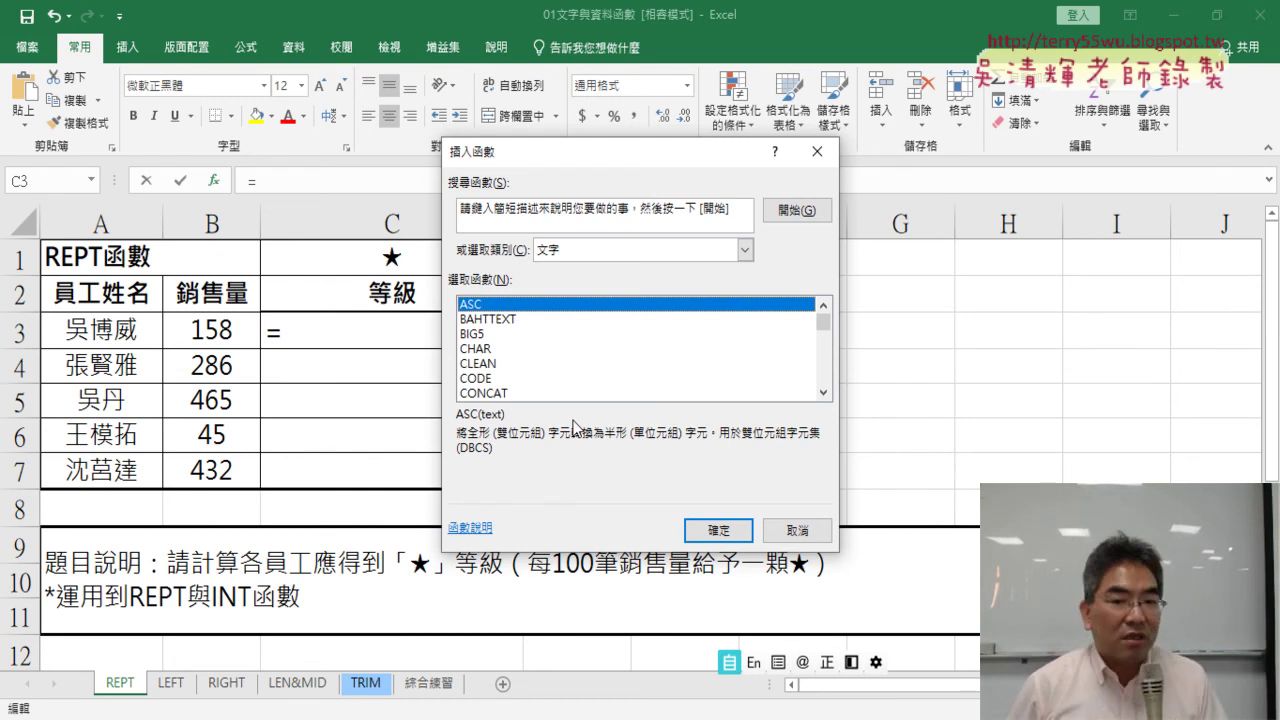
drag(823, 322, 824, 365)
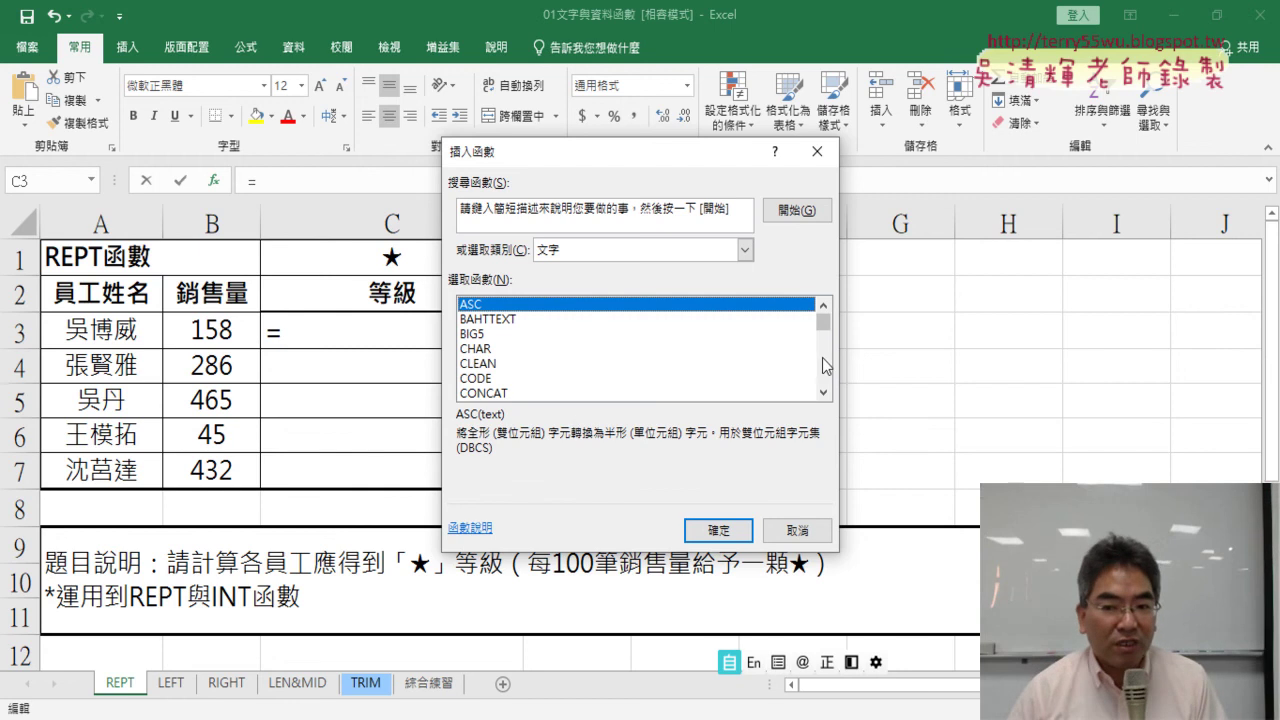
click(478, 379)
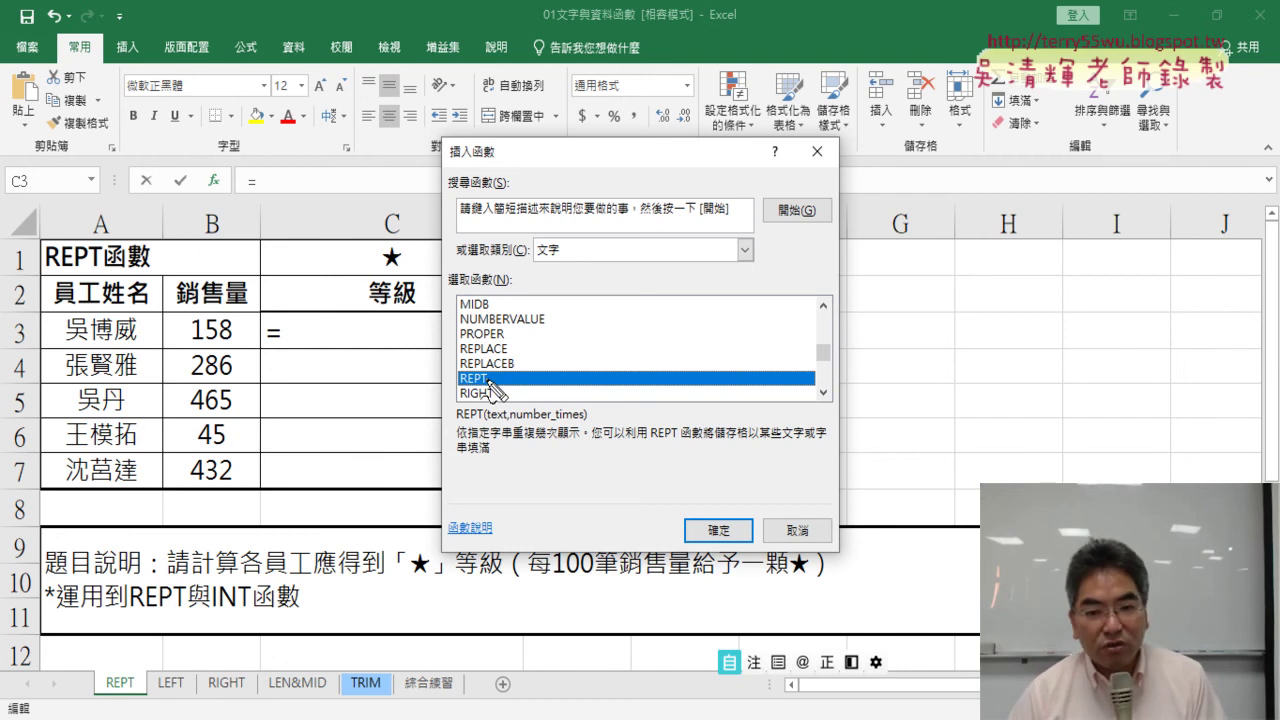
key(shift)
drag(494, 441, 508, 440)
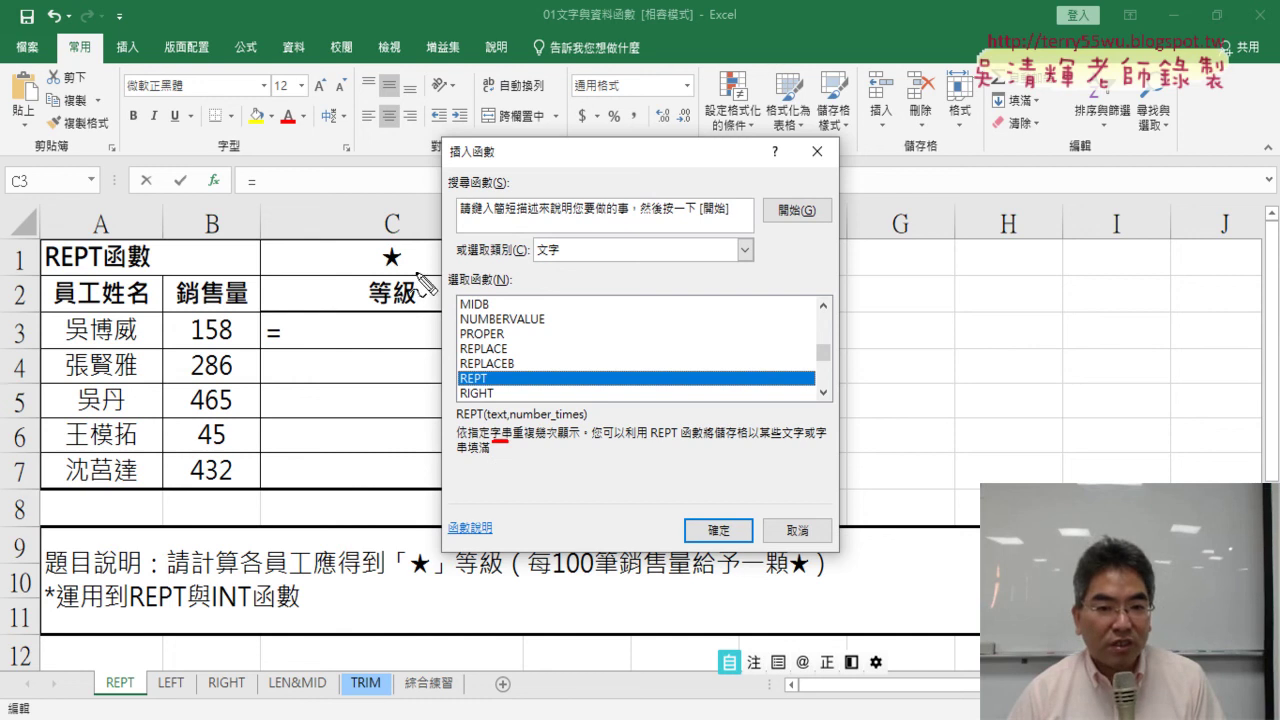
drag(406, 250, 409, 262)
drag(543, 440, 584, 449)
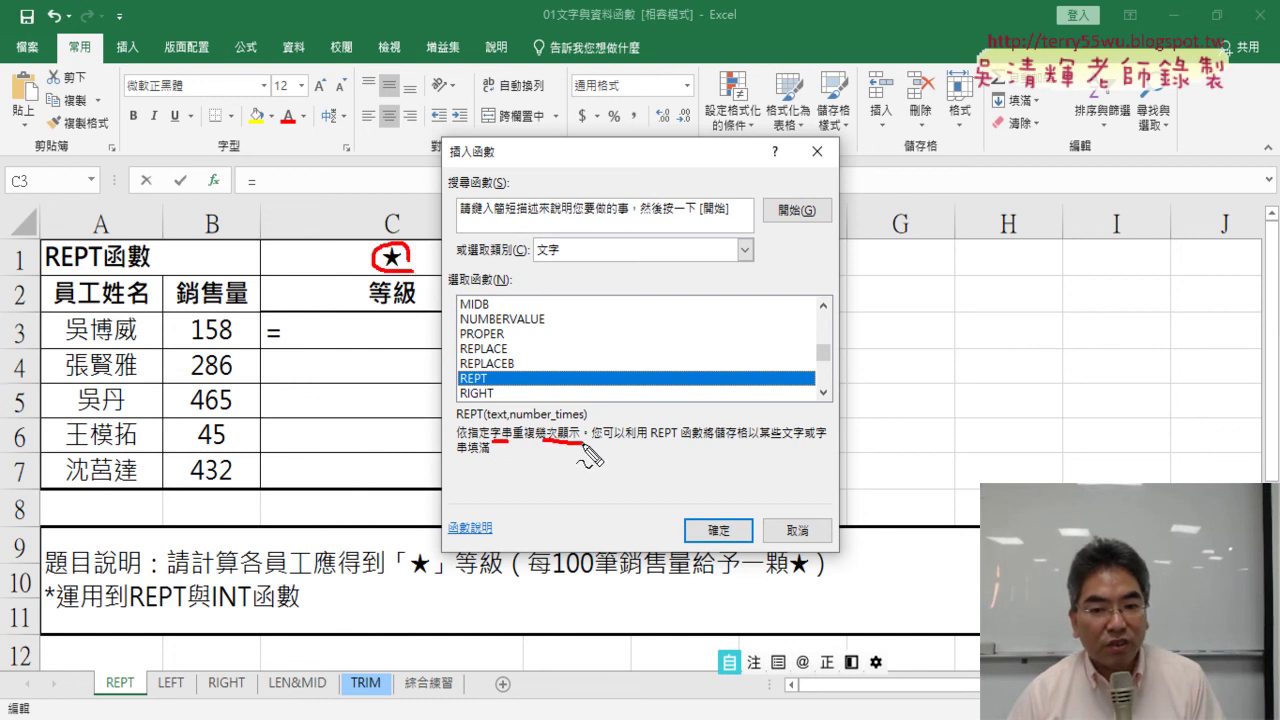
drag(492, 421, 505, 424)
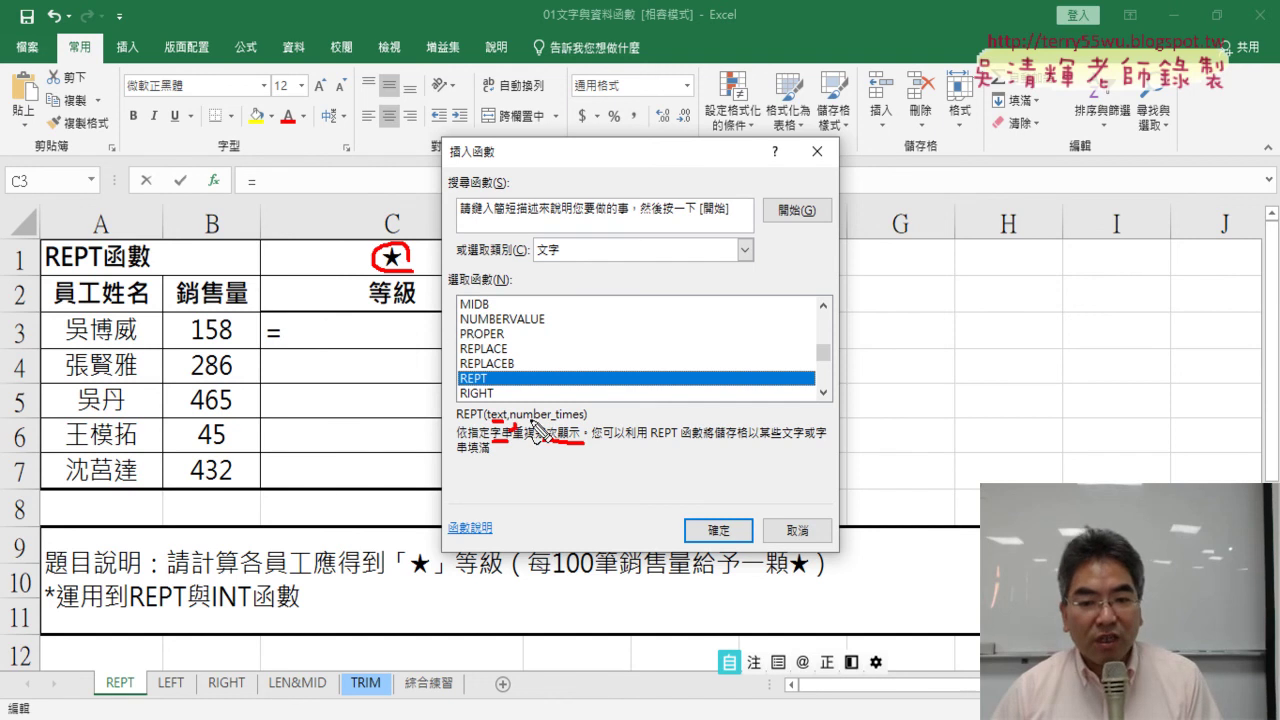
drag(525, 423, 576, 421)
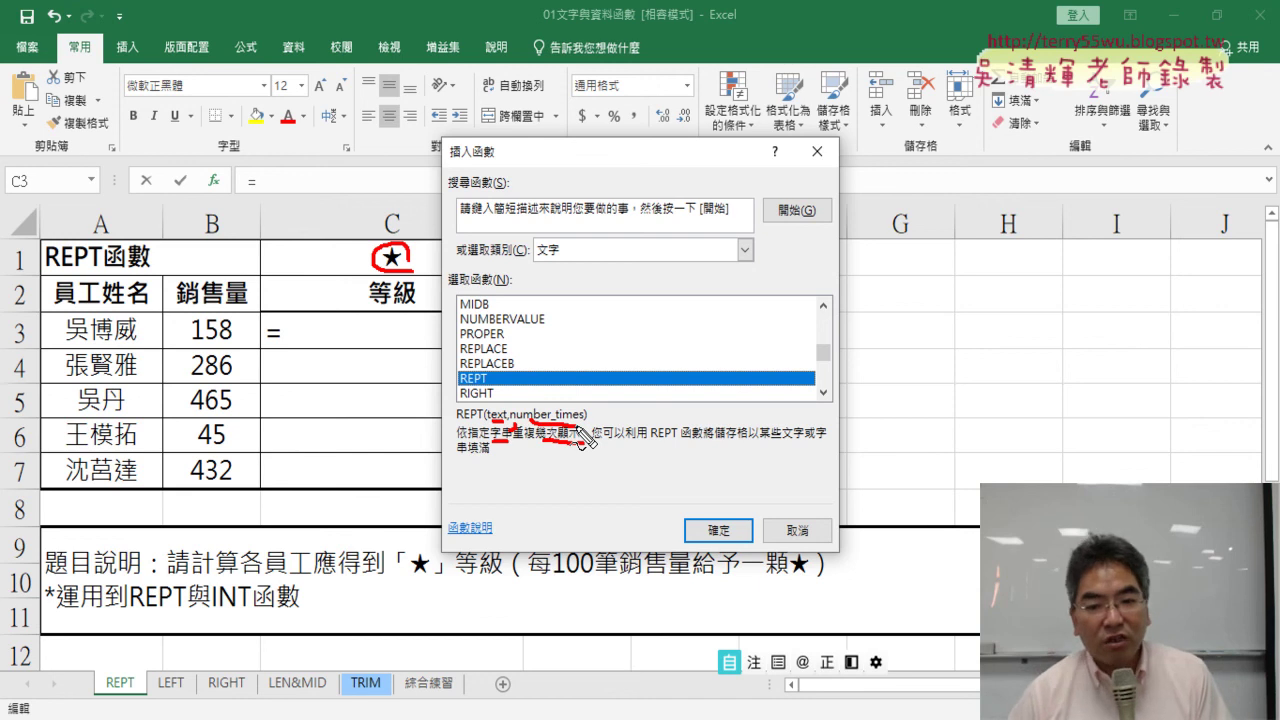
drag(468, 452, 540, 463)
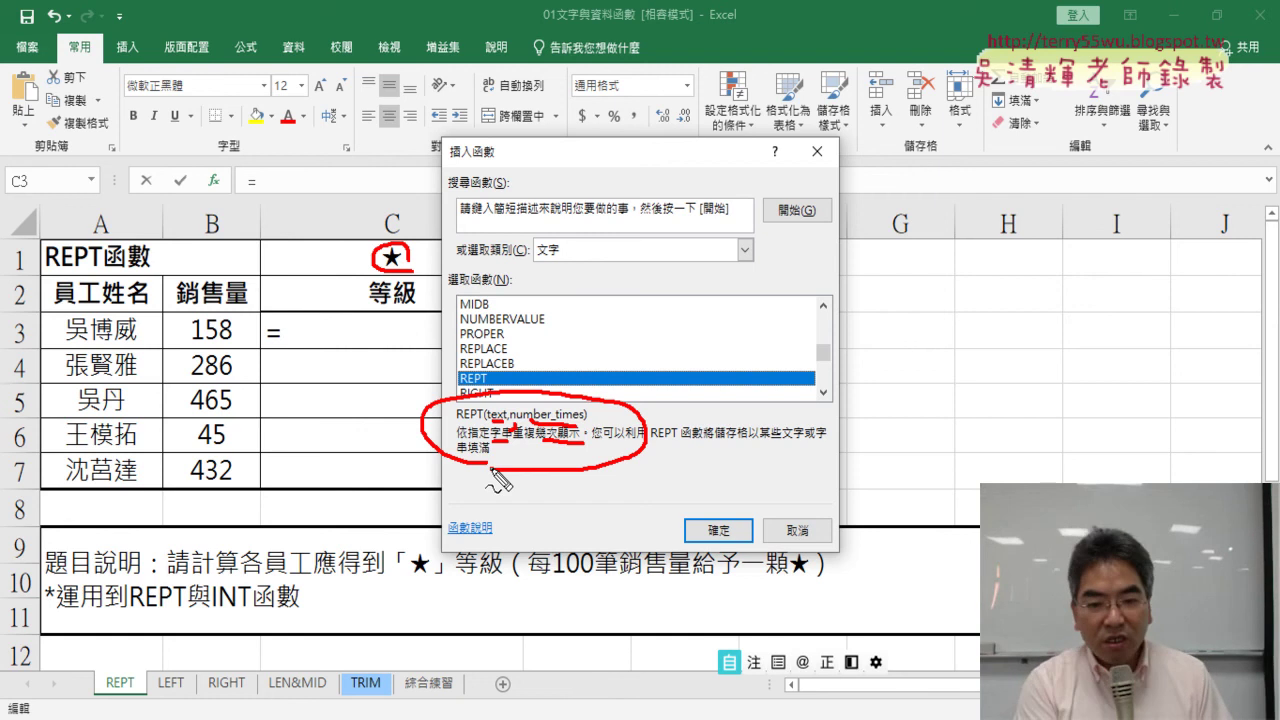
key(Escape)
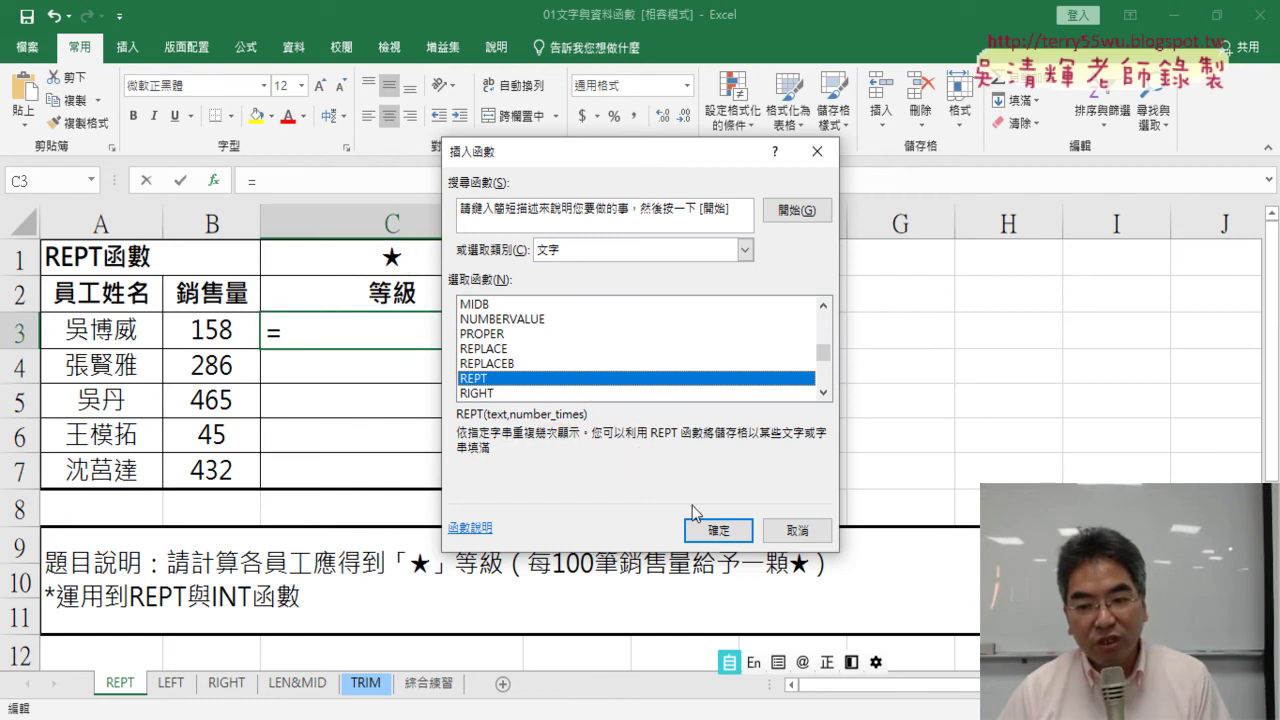
click(707, 532)
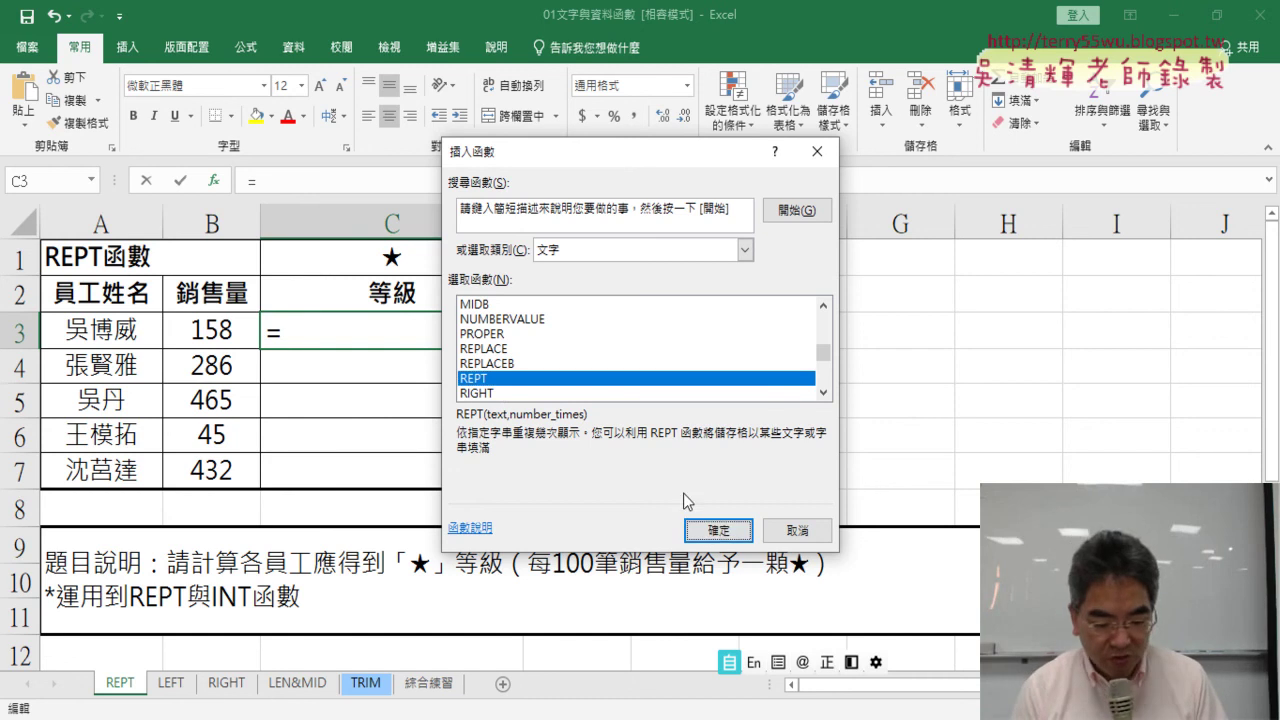
key(ctrl+2)
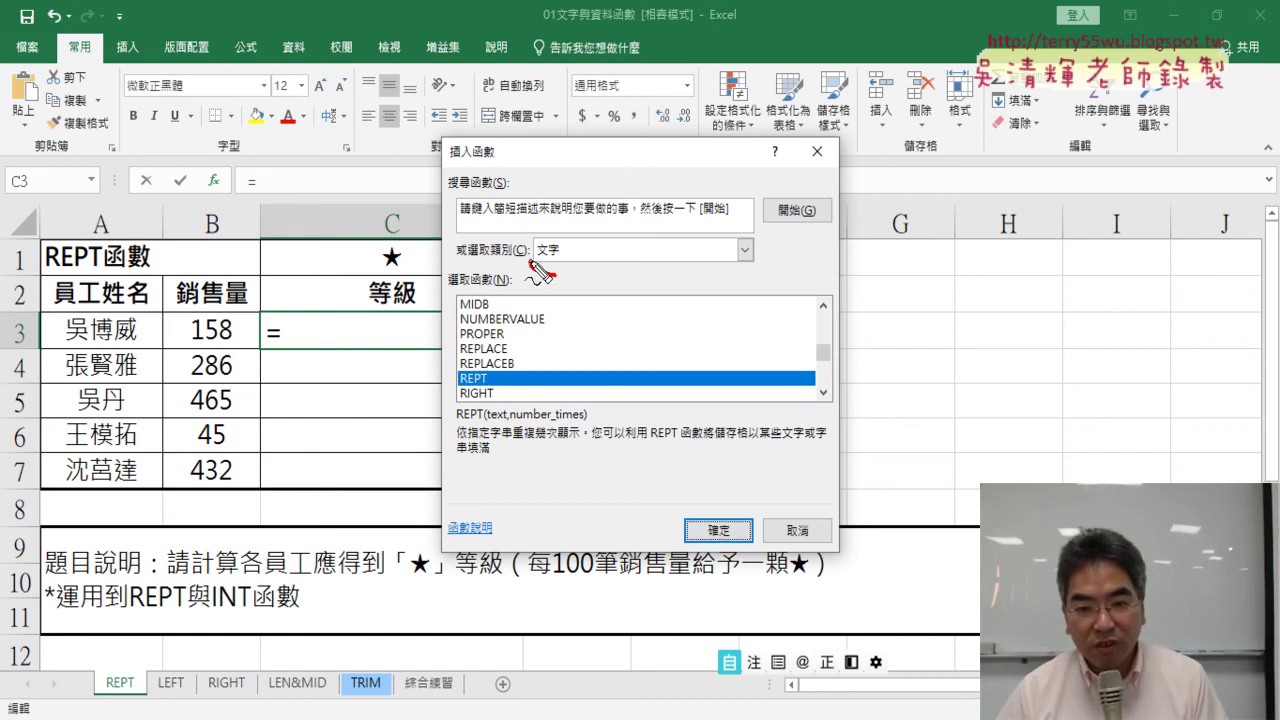
drag(530, 258, 565, 283)
drag(460, 363, 462, 392)
drag(682, 528, 690, 518)
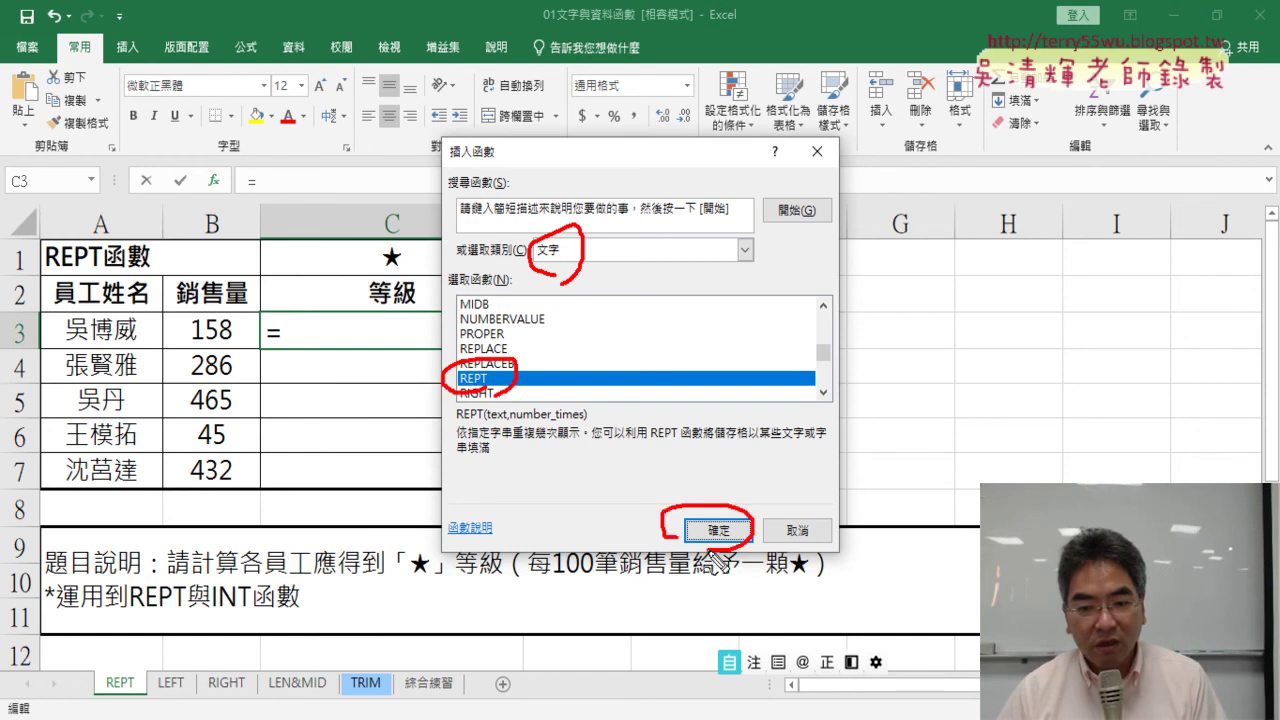
key(ctrl+2)
Confirm REPT, move its arguments dialog aside, and set the Text argument to C1 (★)
click(714, 530)
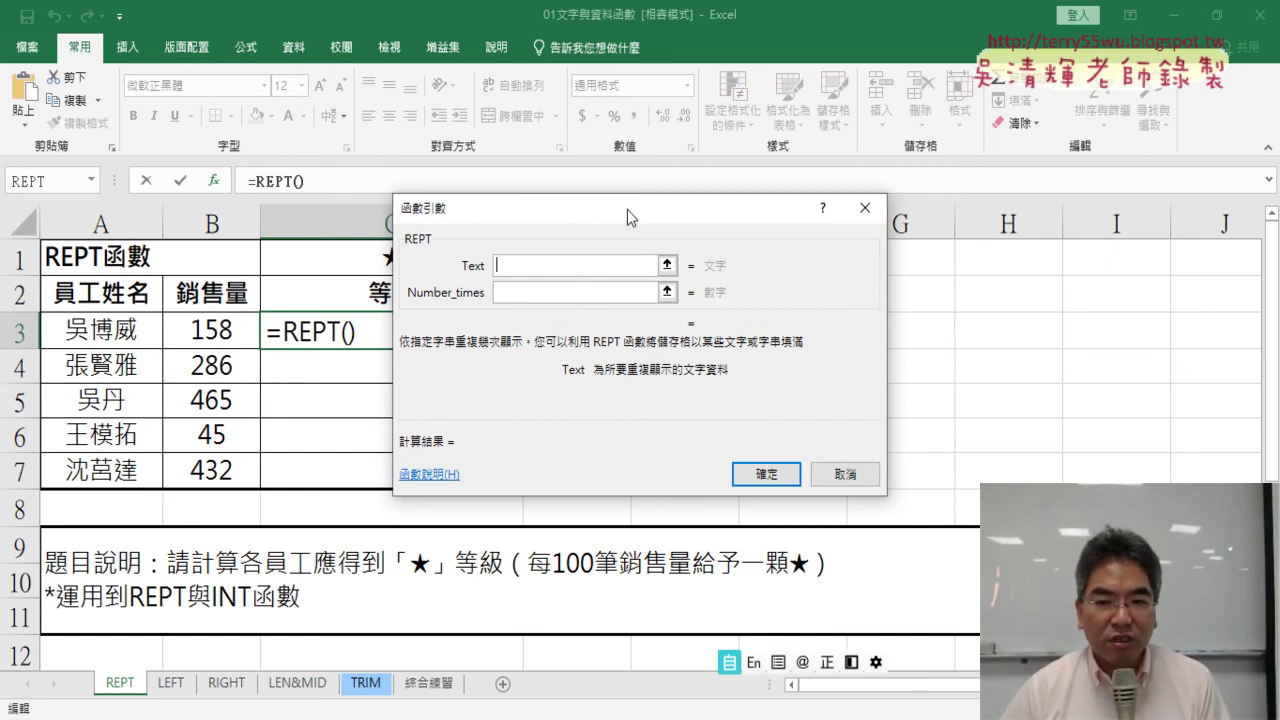
drag(627, 212, 747, 215)
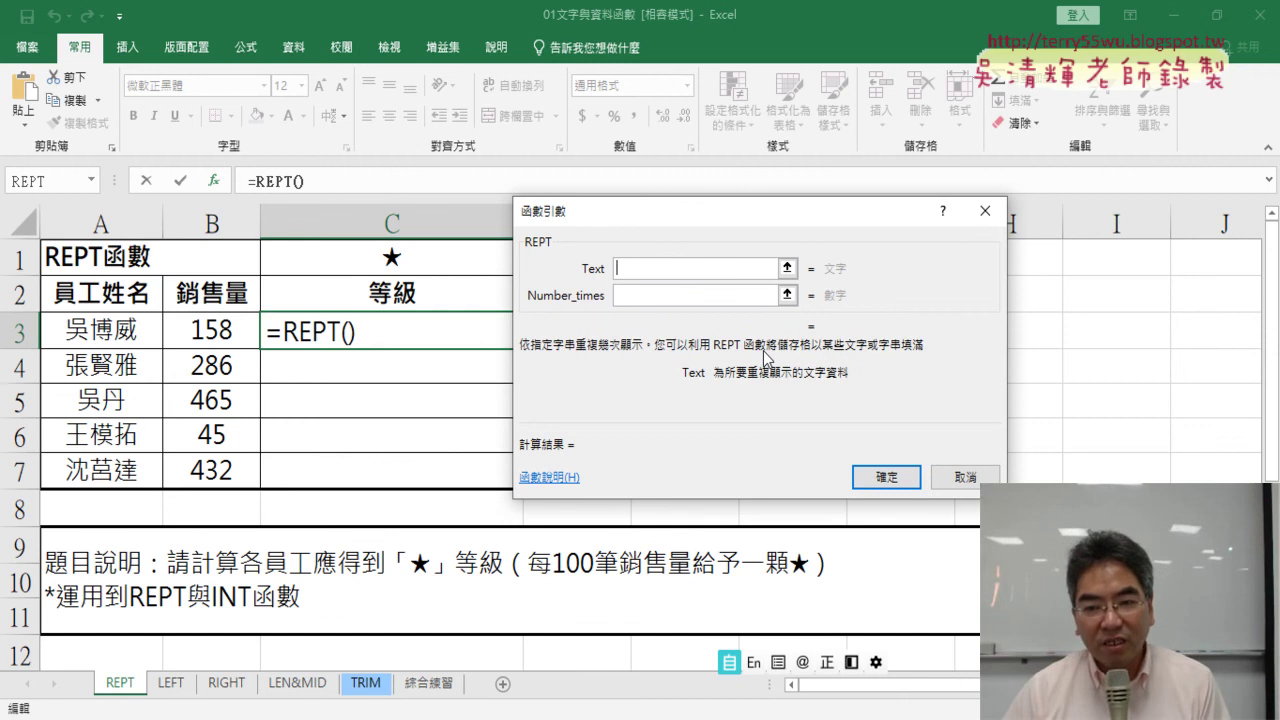
click(392, 258)
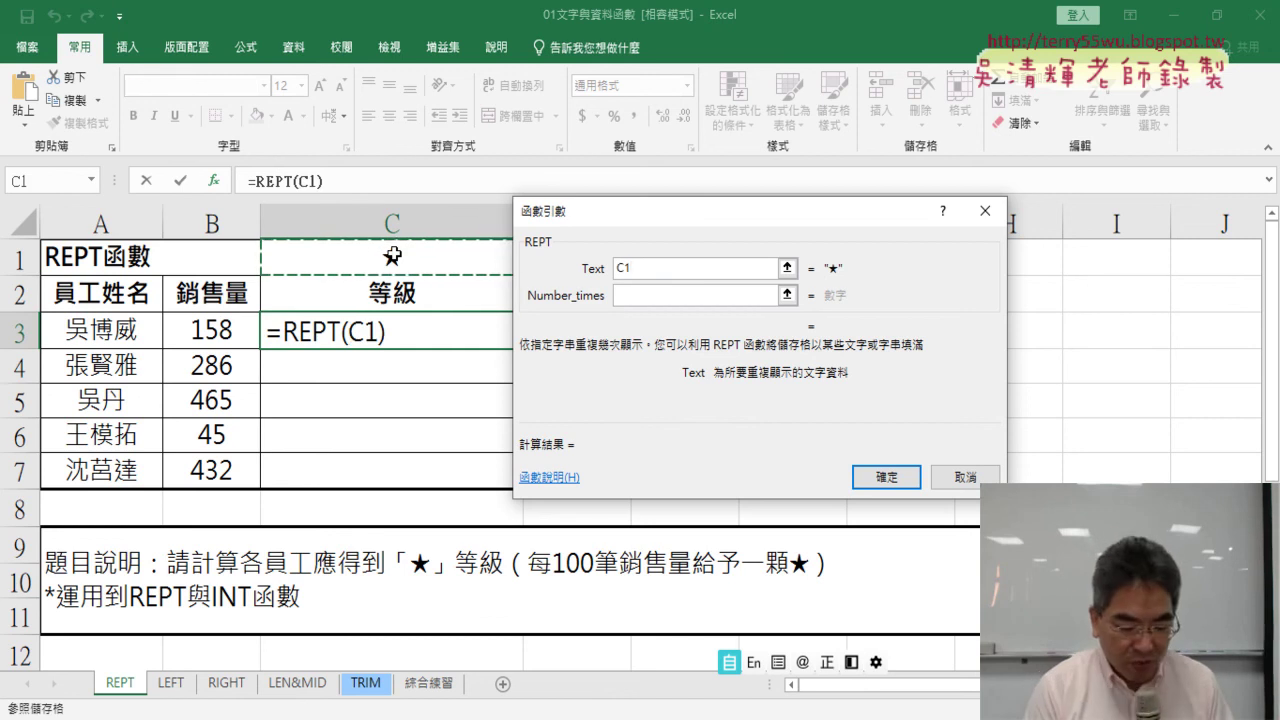
mouse_move(422, 268)
mouse_down()
mouse_move(362, 272)
mouse_move(415, 262)
mouse_move(575, 155)
mouse_move(634, 248)
mouse_move(652, 232)
mouse_up()
drag(842, 280, 852, 284)
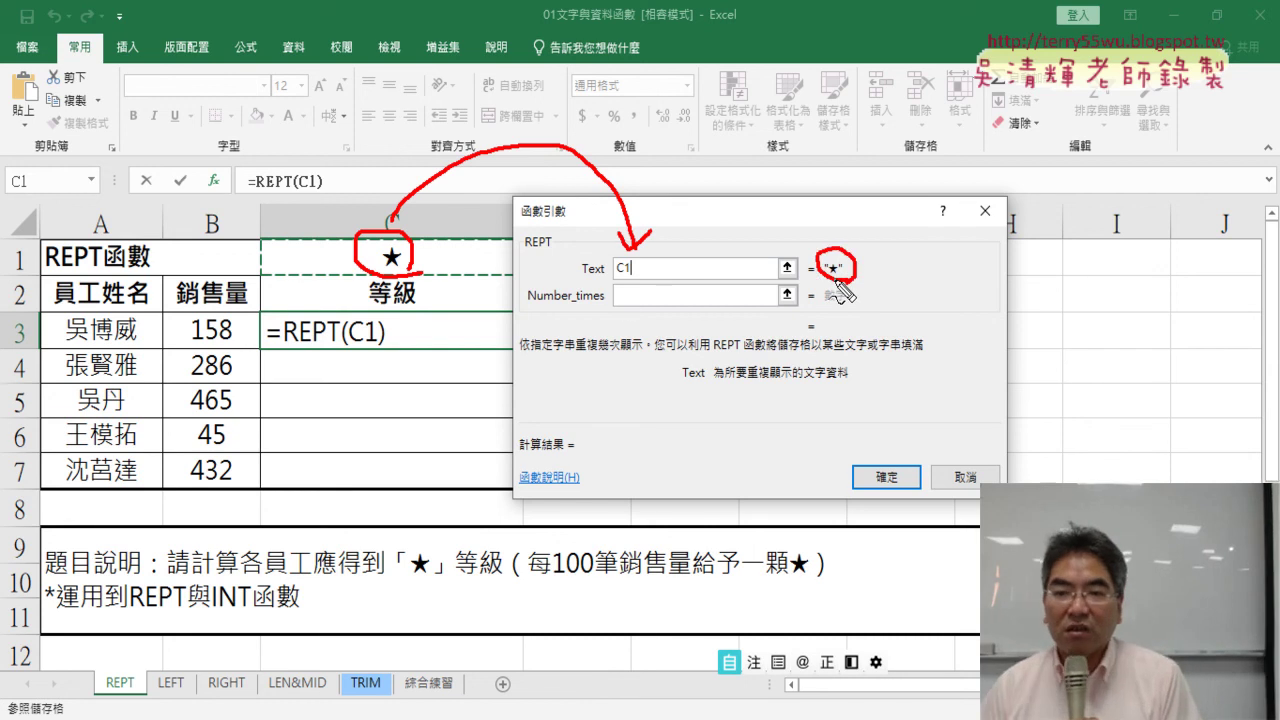
drag(603, 311, 532, 322)
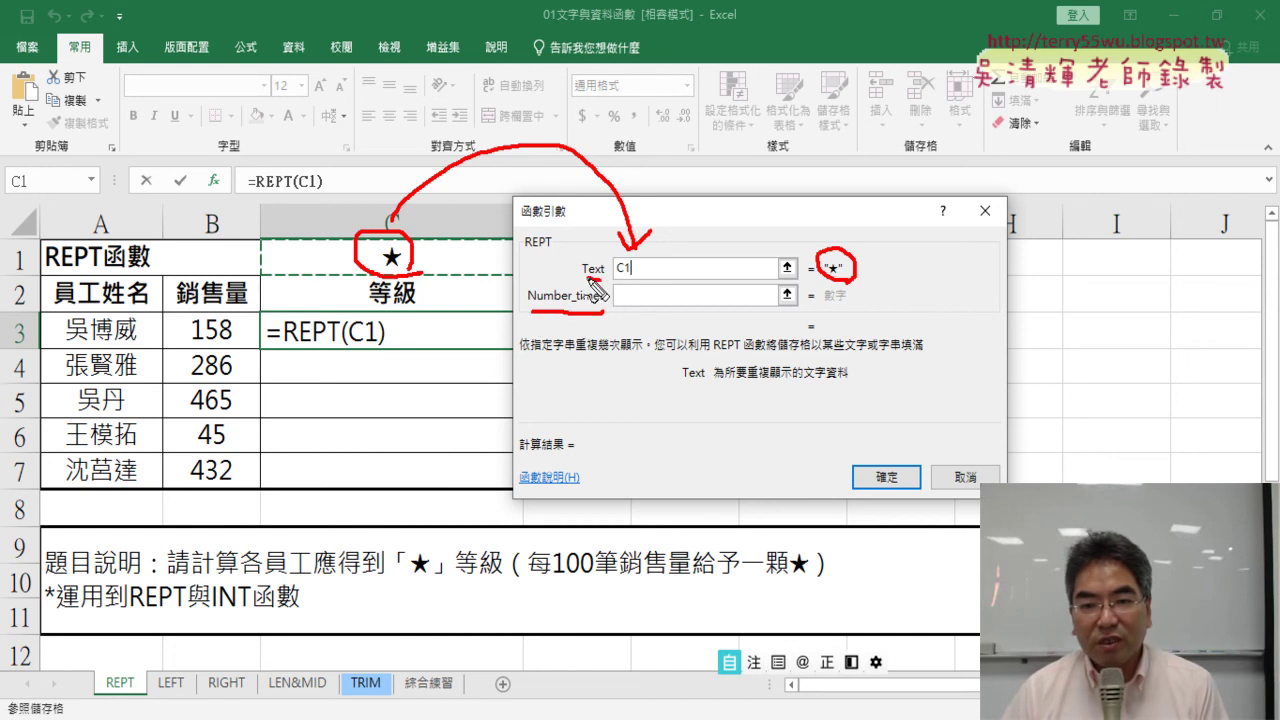
drag(589, 279, 602, 275)
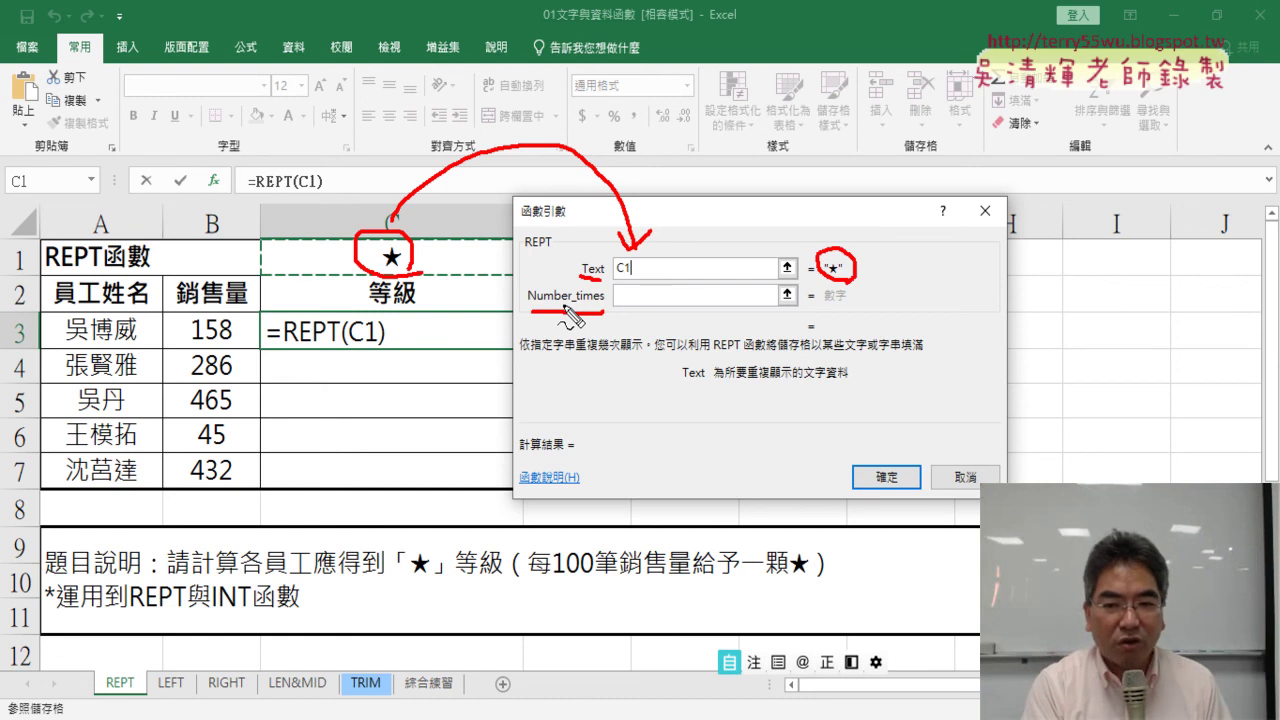
click(640, 298)
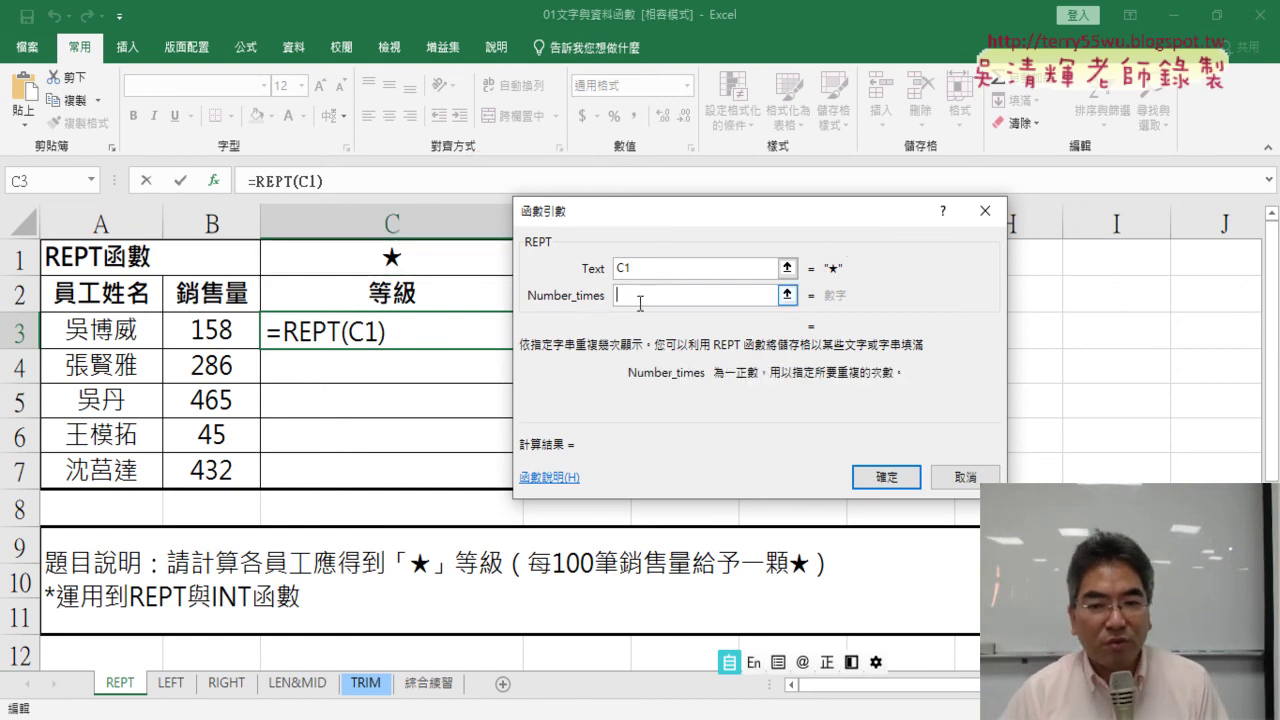
Enter B3/100 as the Number_times argument and point out that it evaluates to 1.58
click(203, 330)
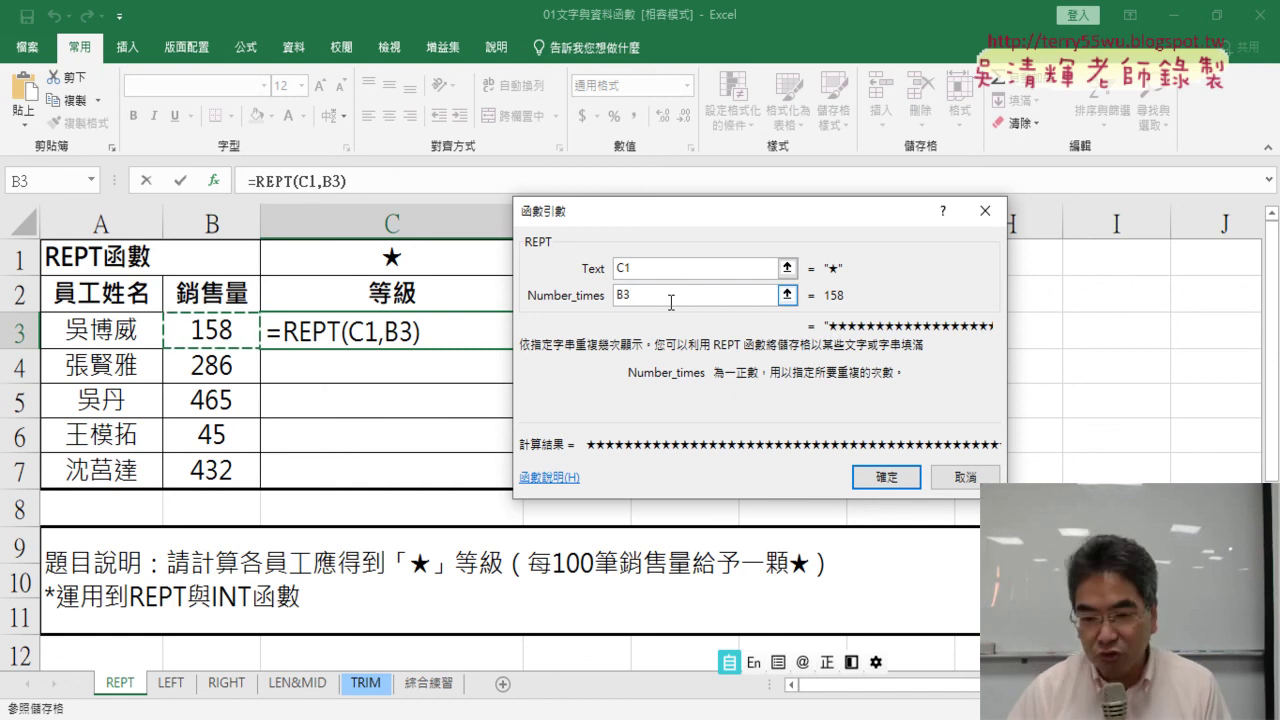
text(/10)
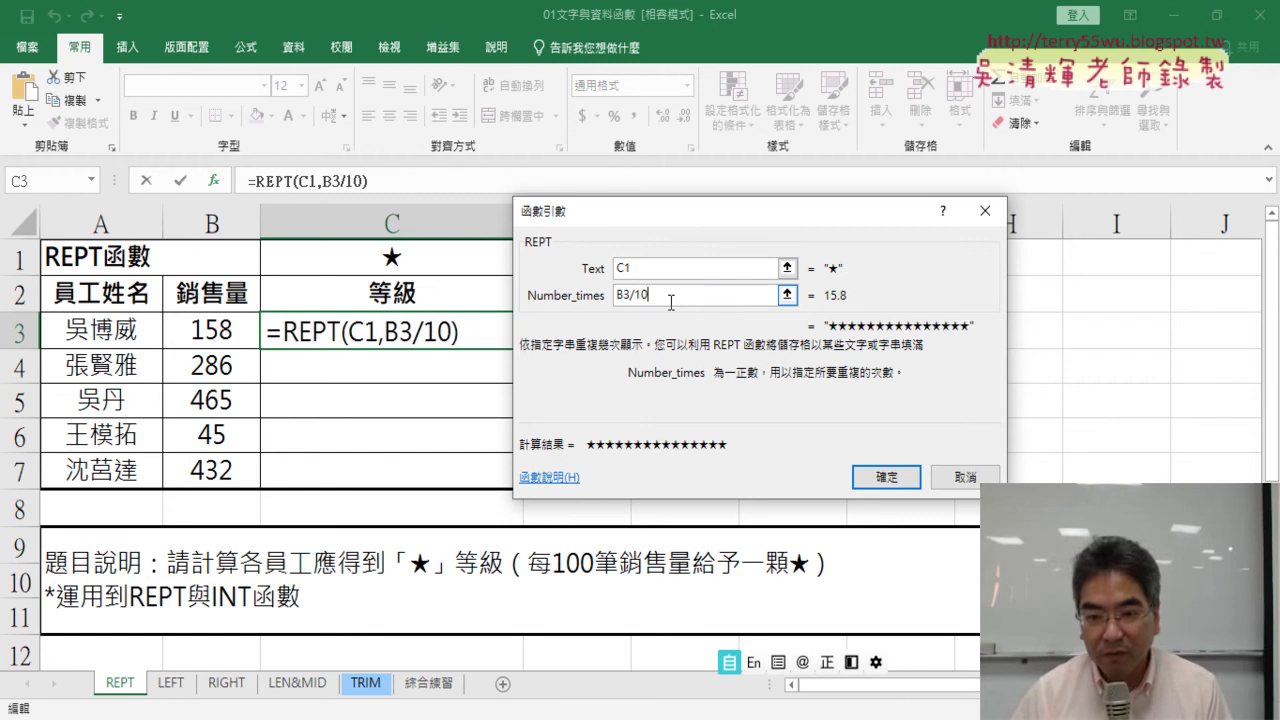
text(0)
key(shift)
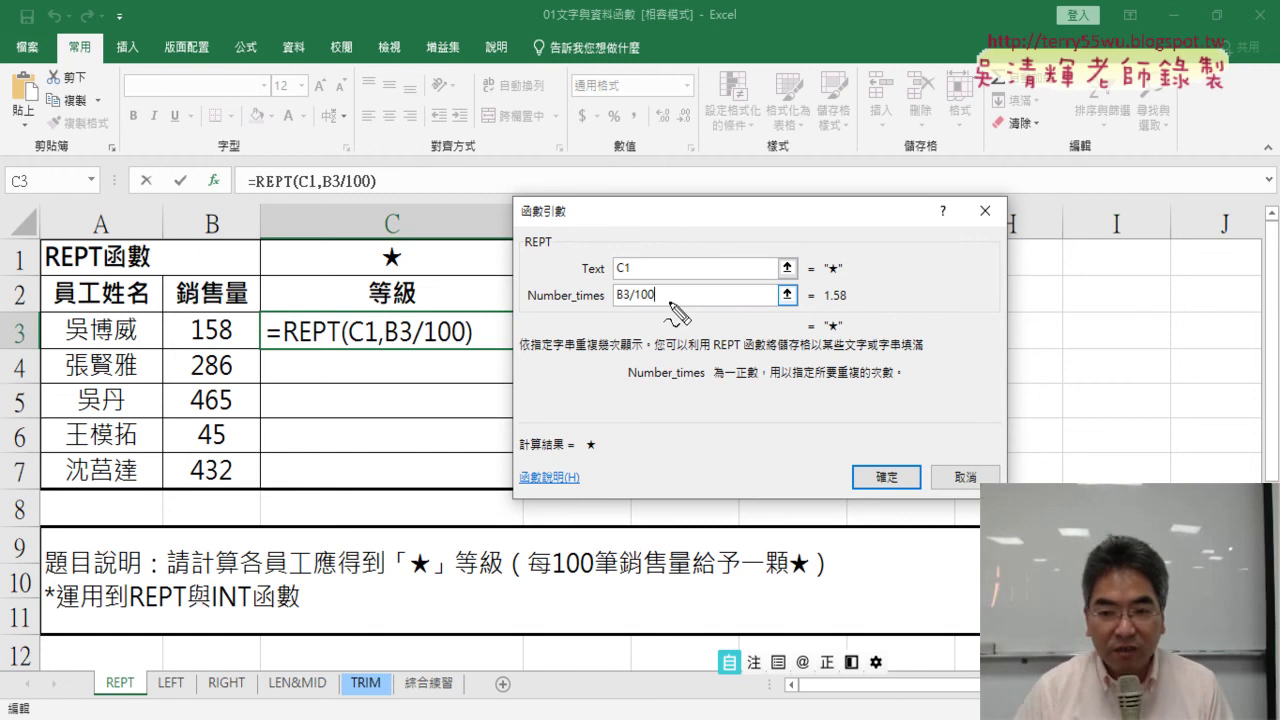
mouse_move(617, 306)
mouse_down()
mouse_move(808, 295)
mouse_move(854, 306)
mouse_up()
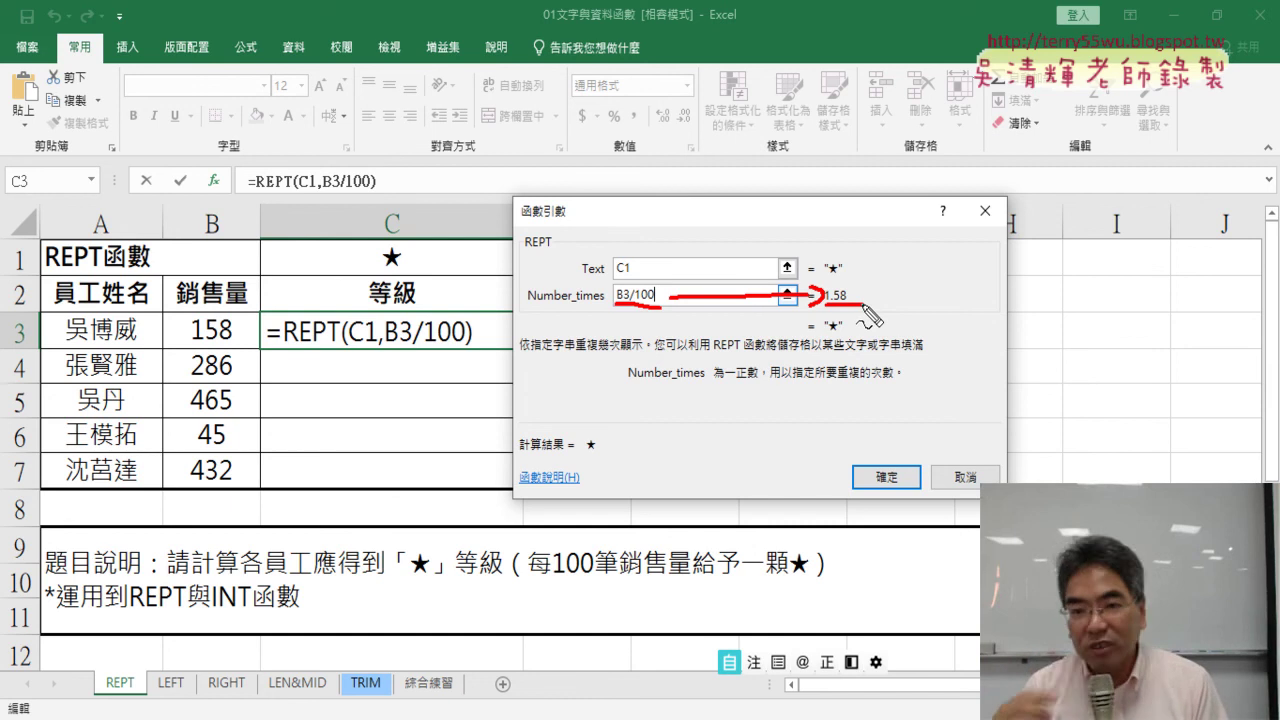
key(Escape)
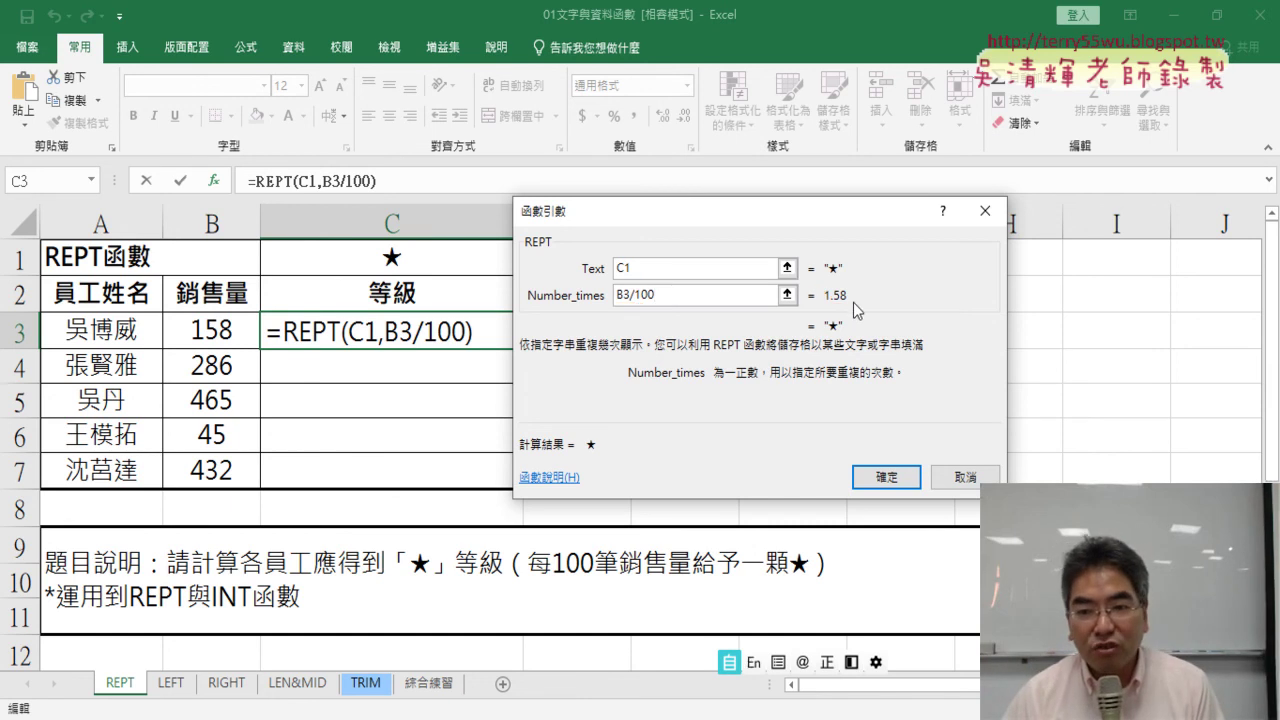
drag(618, 301, 674, 298)
click(617, 295)
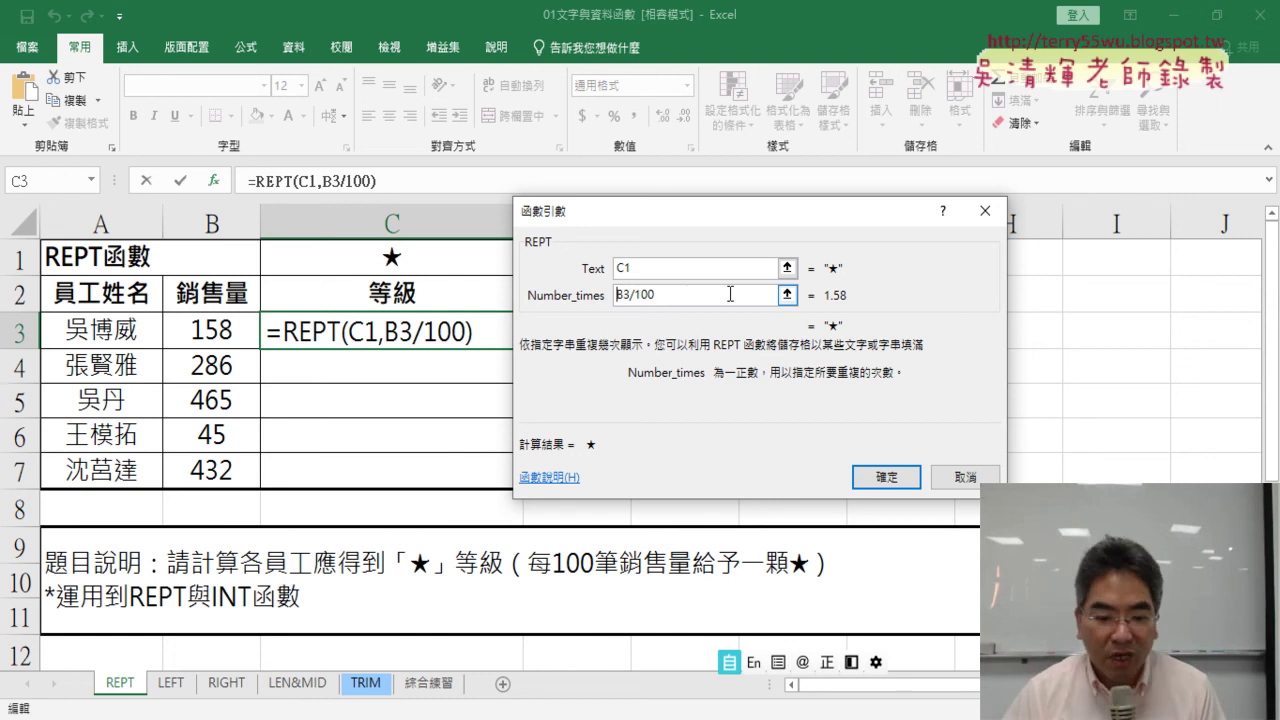
Wrap the repeat count as INT(B3/100), which evaluates to 1, and confirm the formula
text(in)
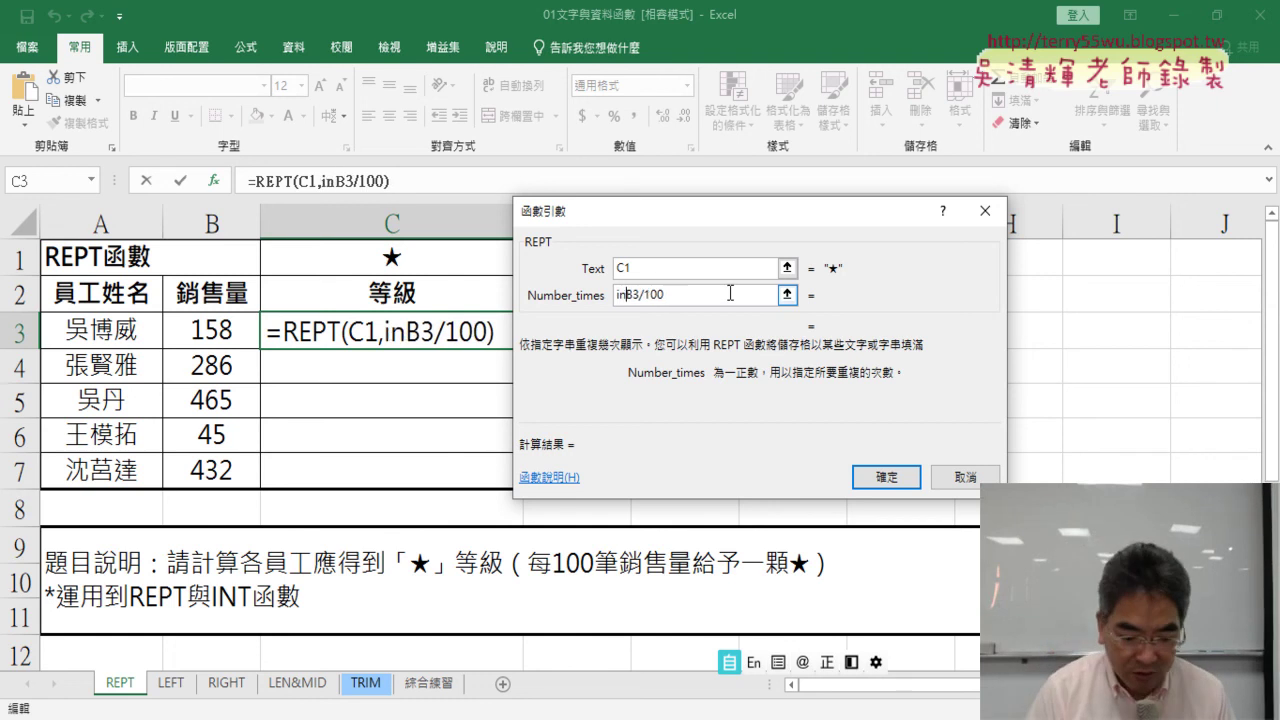
text(t()
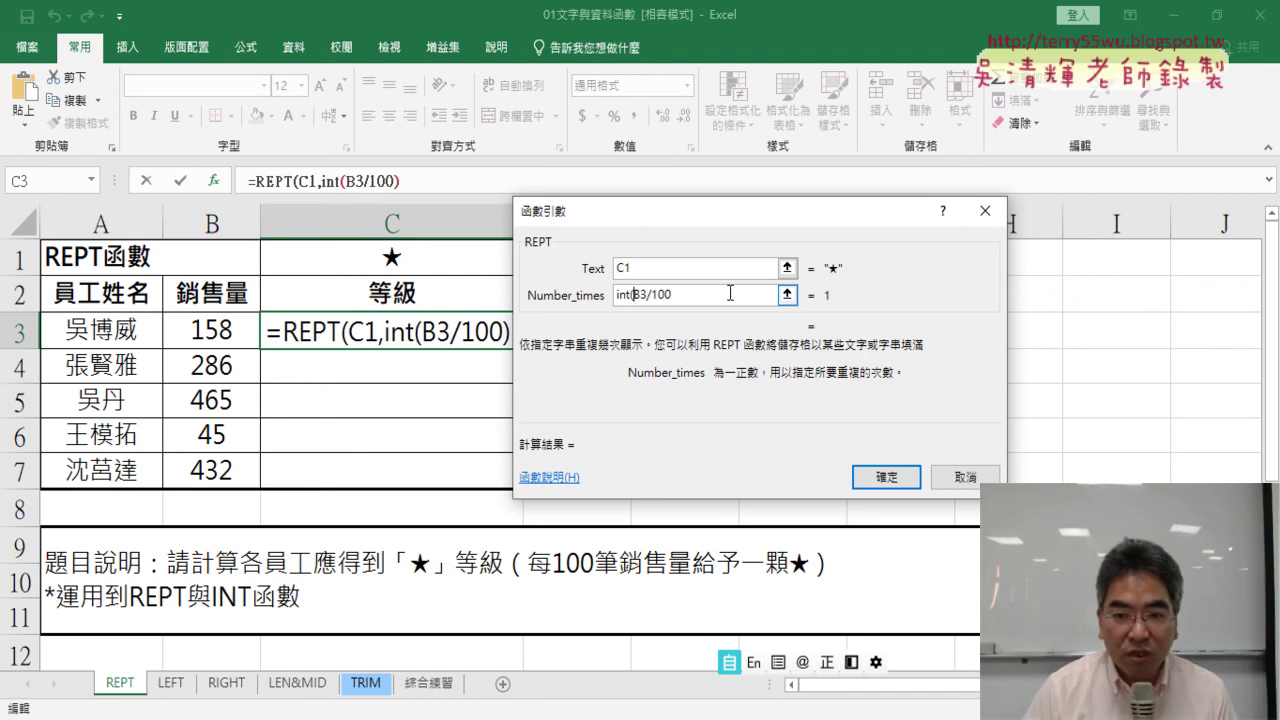
text())
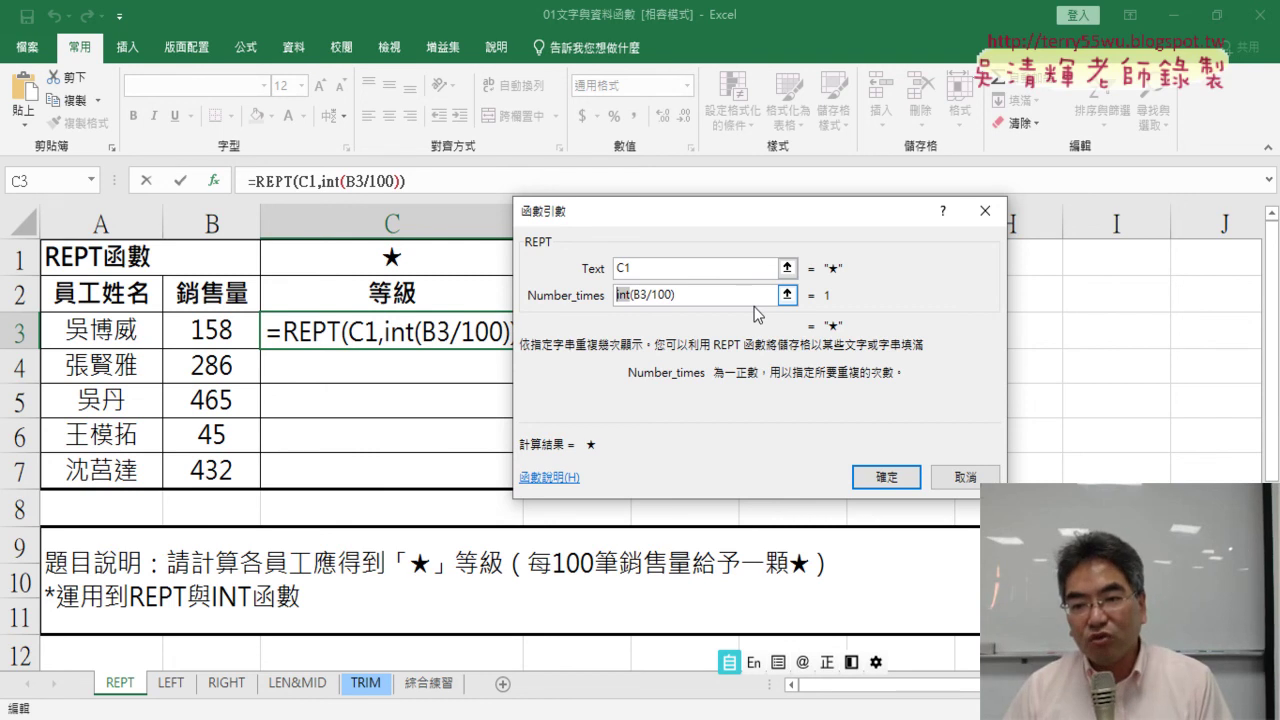
key(shift)
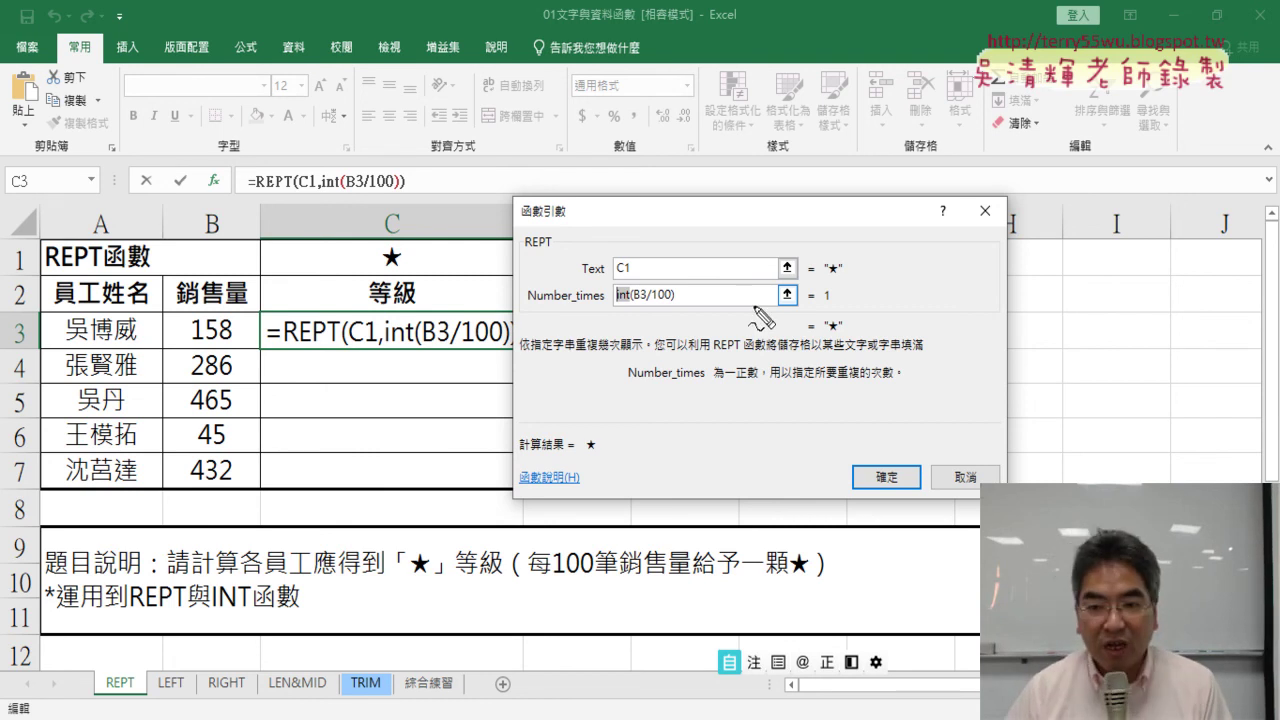
mouse_move(640, 300)
mouse_down()
mouse_move(828, 315)
mouse_move(840, 305)
mouse_up()
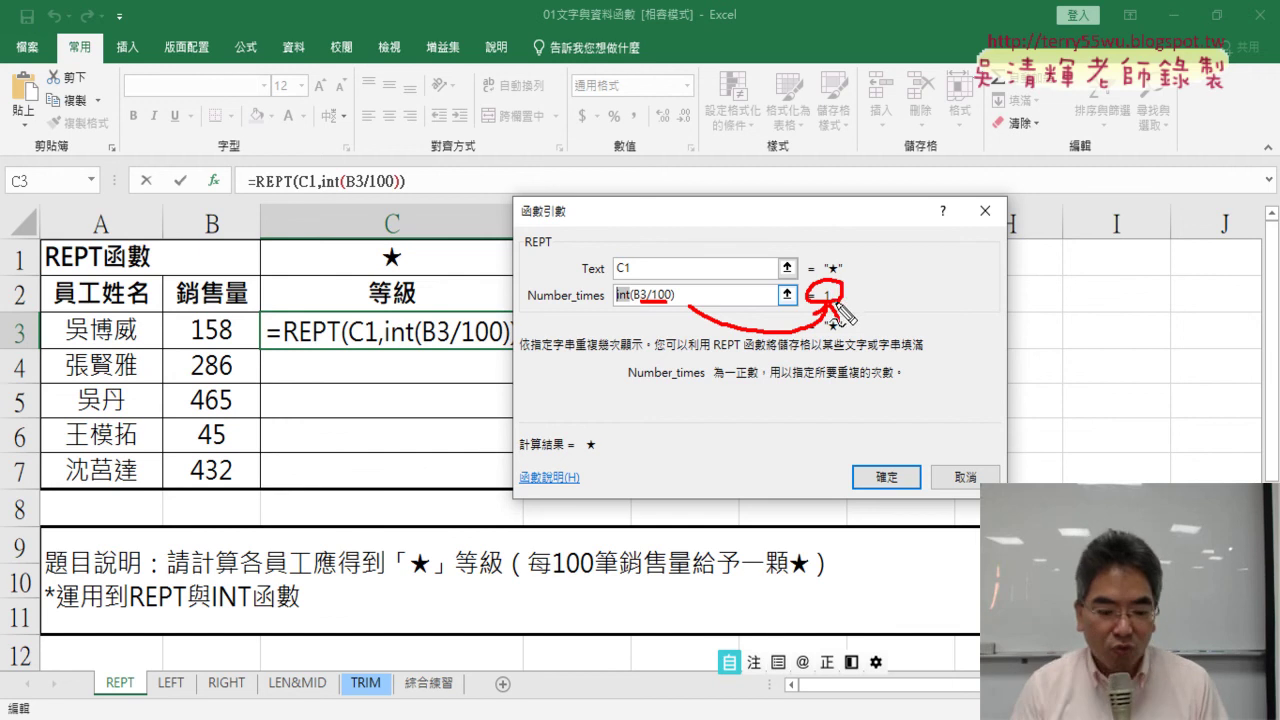
key(Escape)
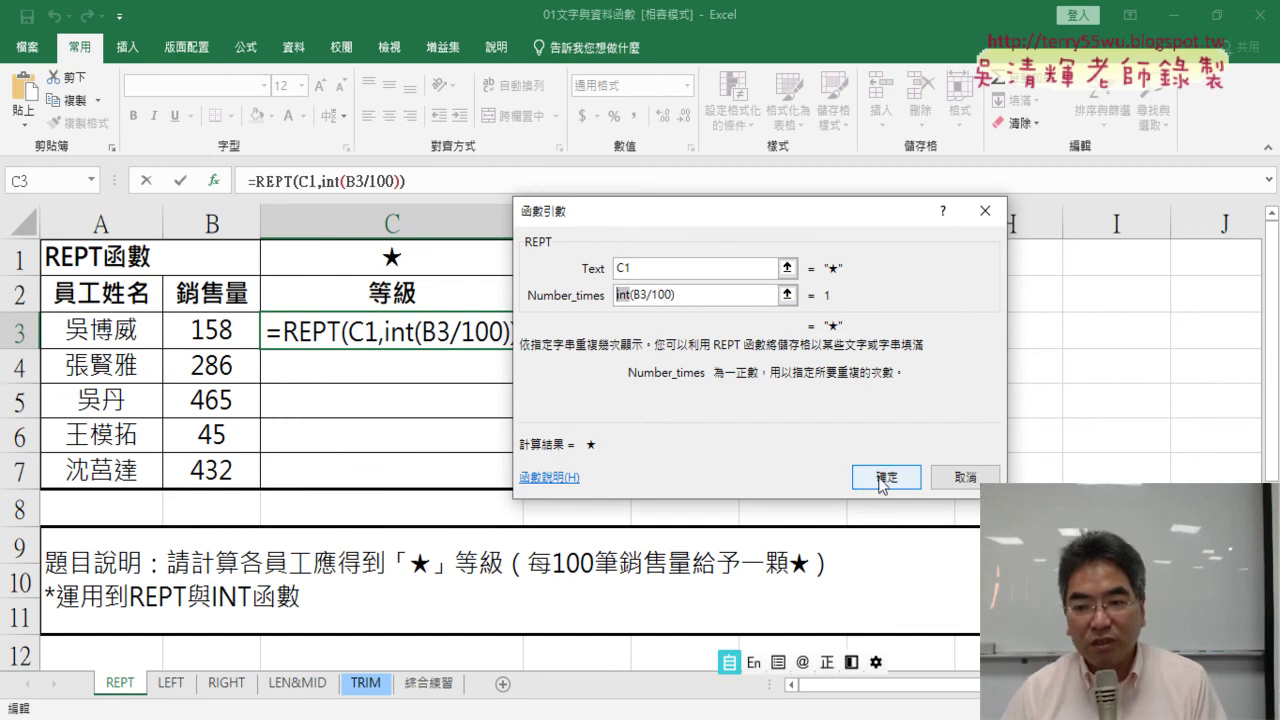
click(881, 477)
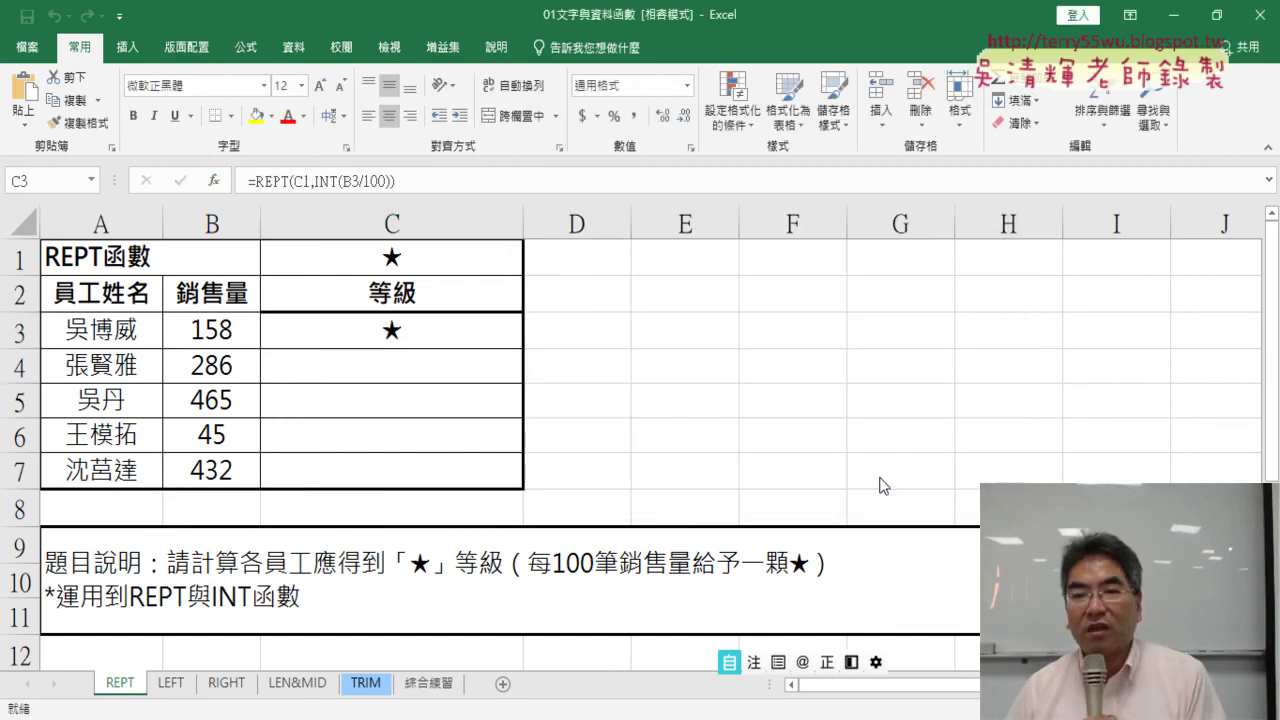
Drag C3's fill handle to copy the star formula down to C7
click(394, 333)
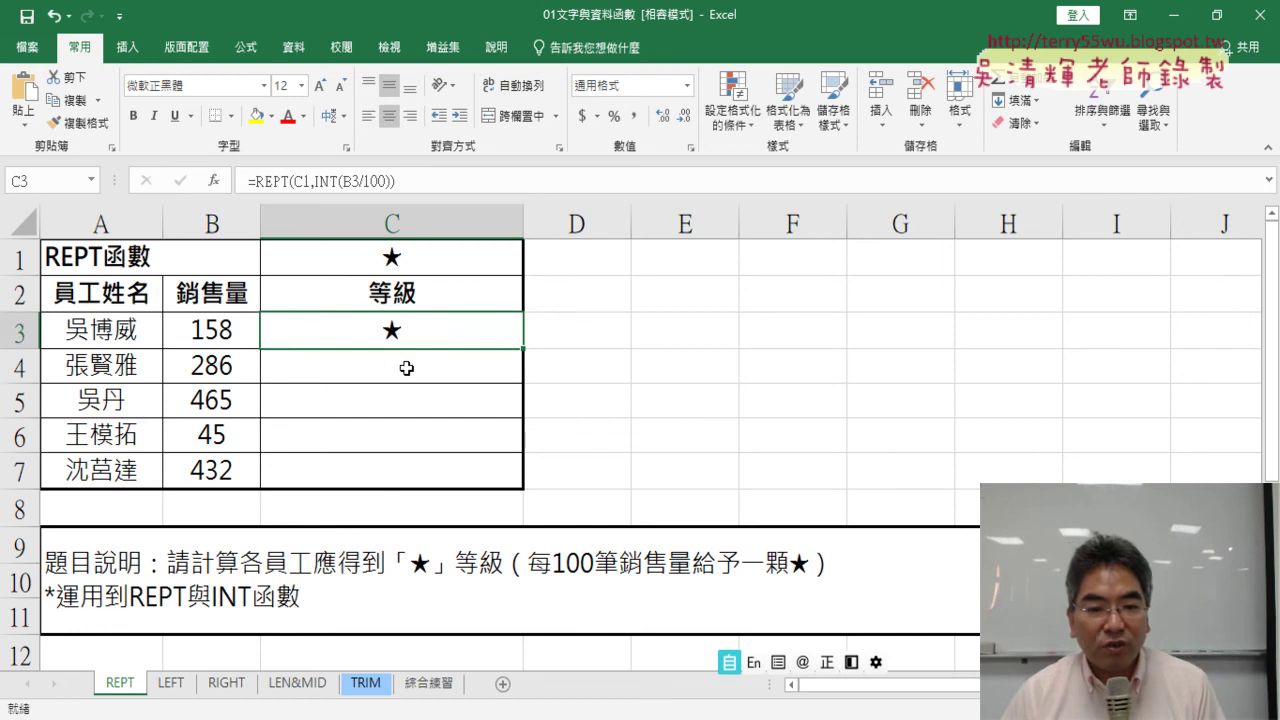
click(405, 366)
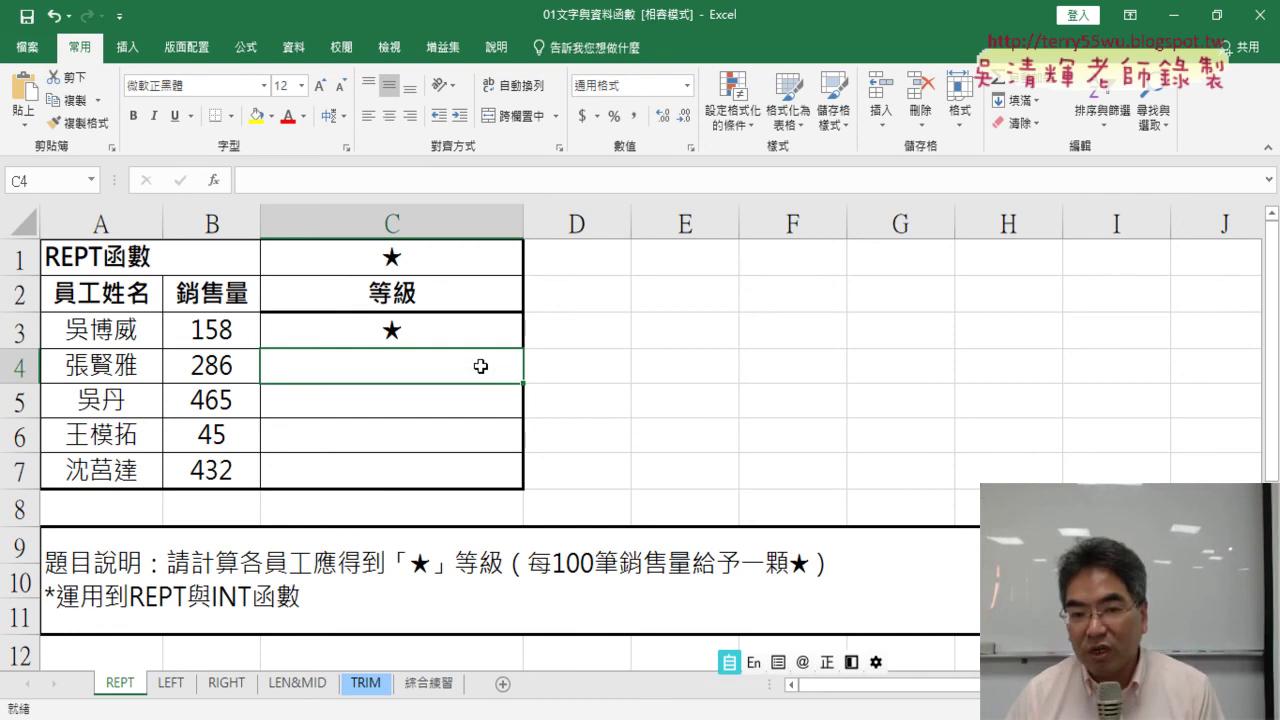
click(470, 334)
drag(523, 349, 520, 482)
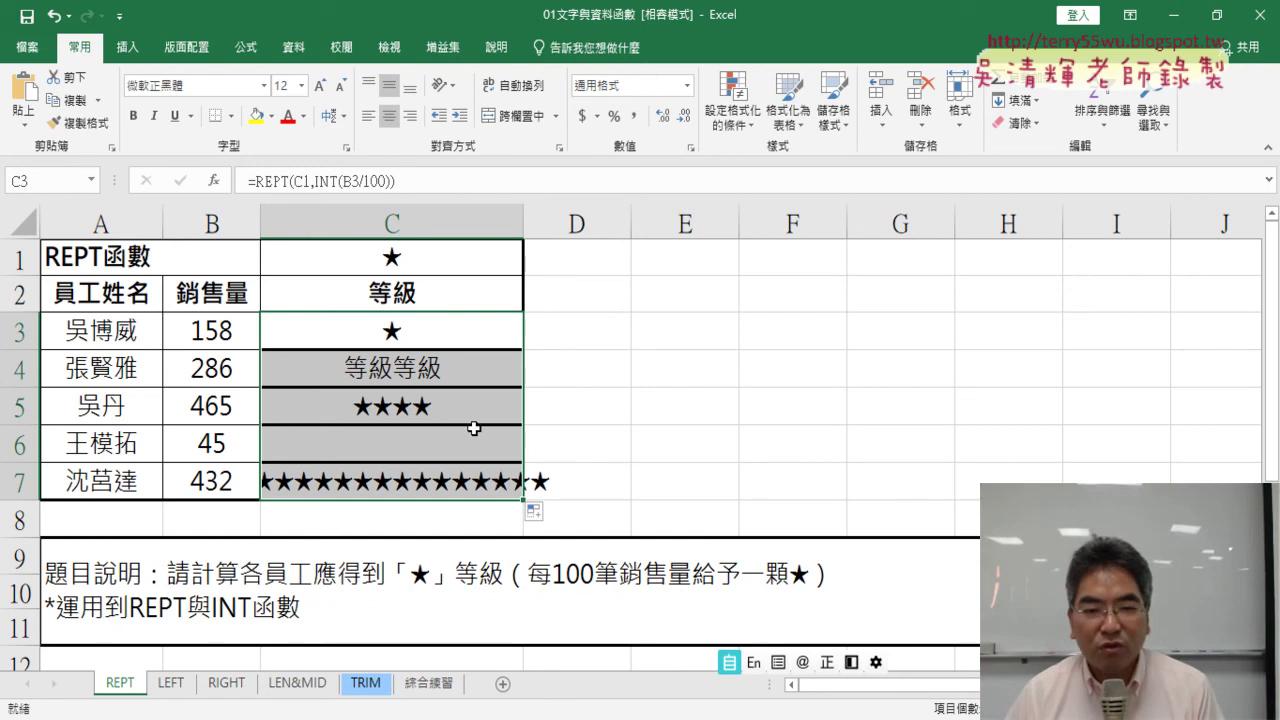
click(449, 338)
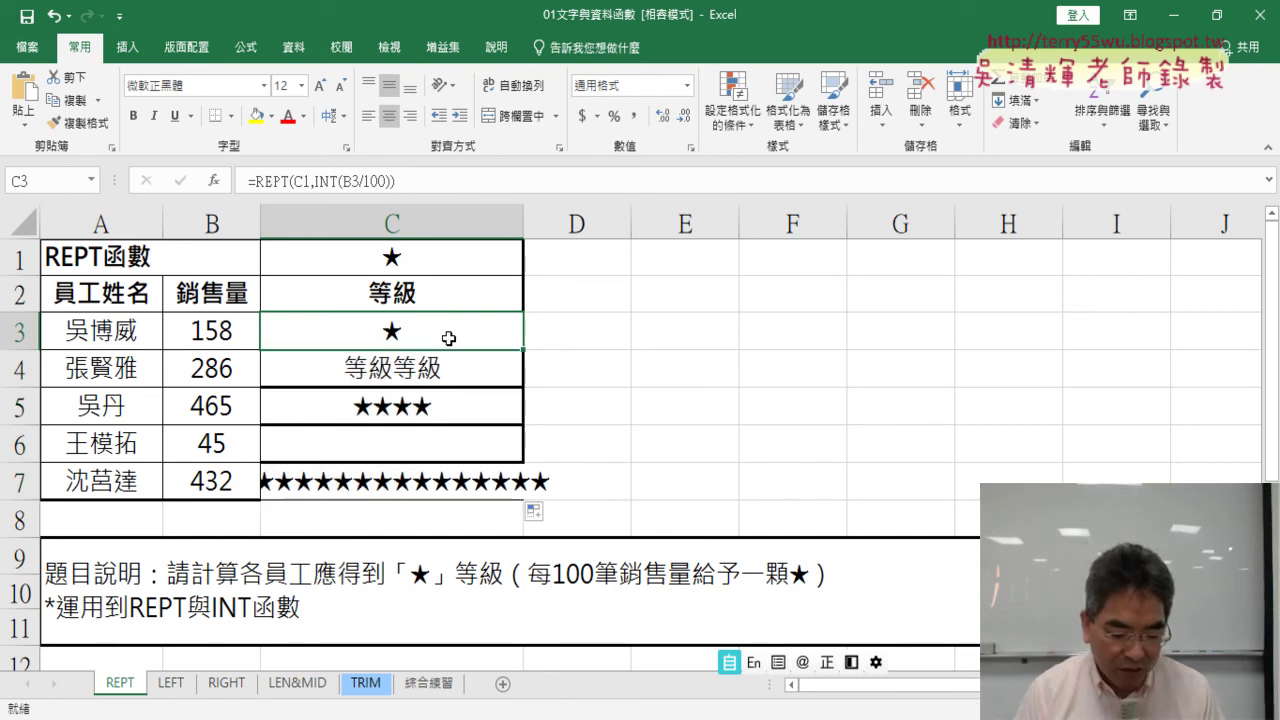
Mark the wrong copied results, such as 等級等級 in C4, then clear the marks
key(shift)
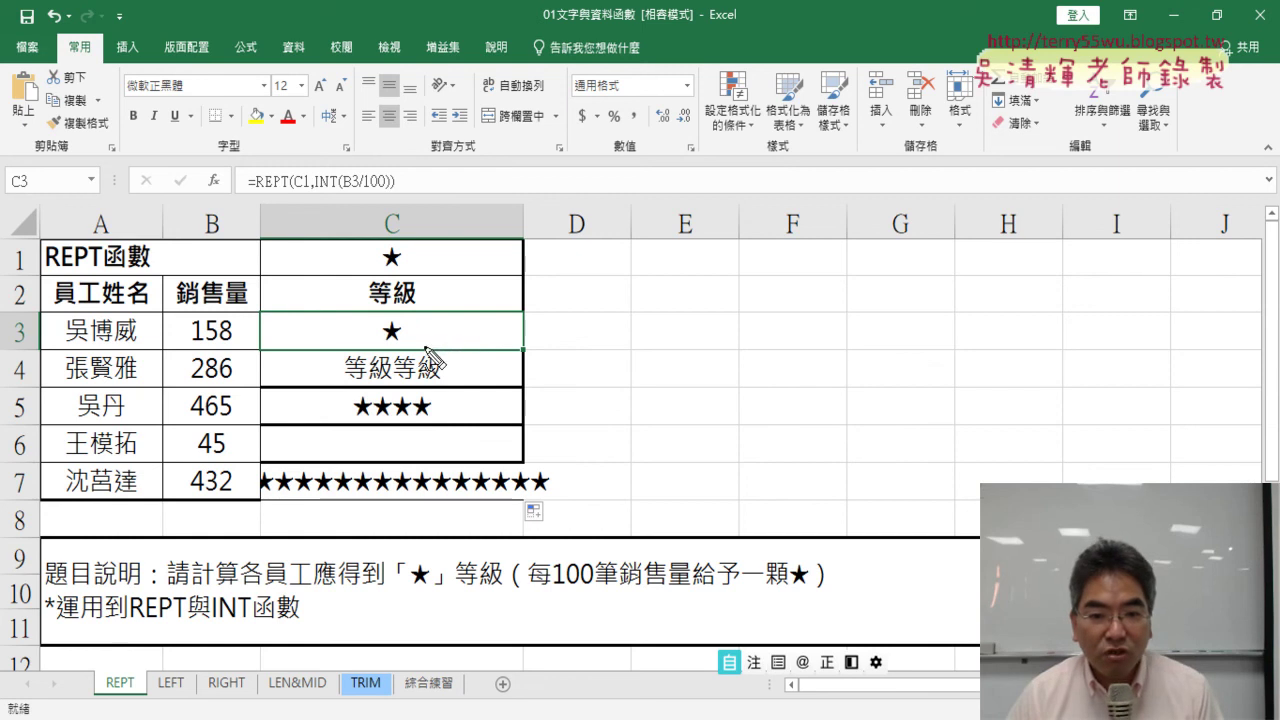
drag(401, 346, 384, 346)
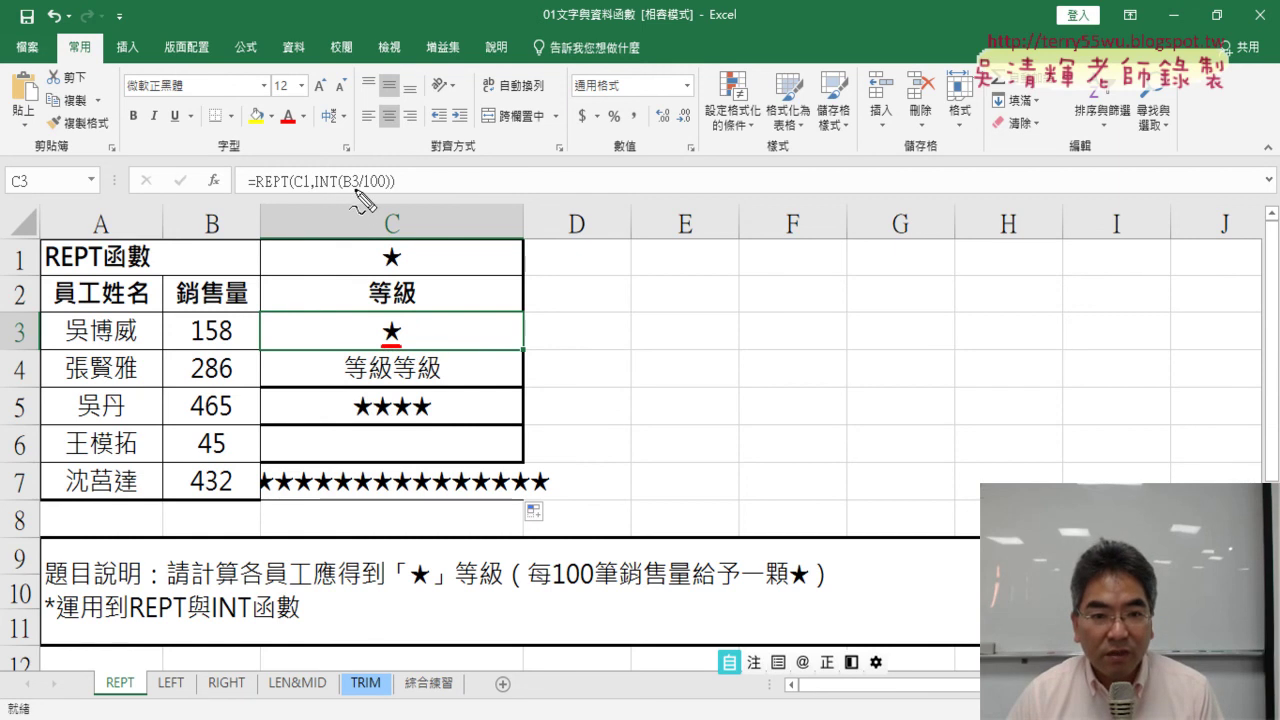
mouse_move(373, 275)
mouse_down()
mouse_move(401, 247)
mouse_move(373, 274)
mouse_up()
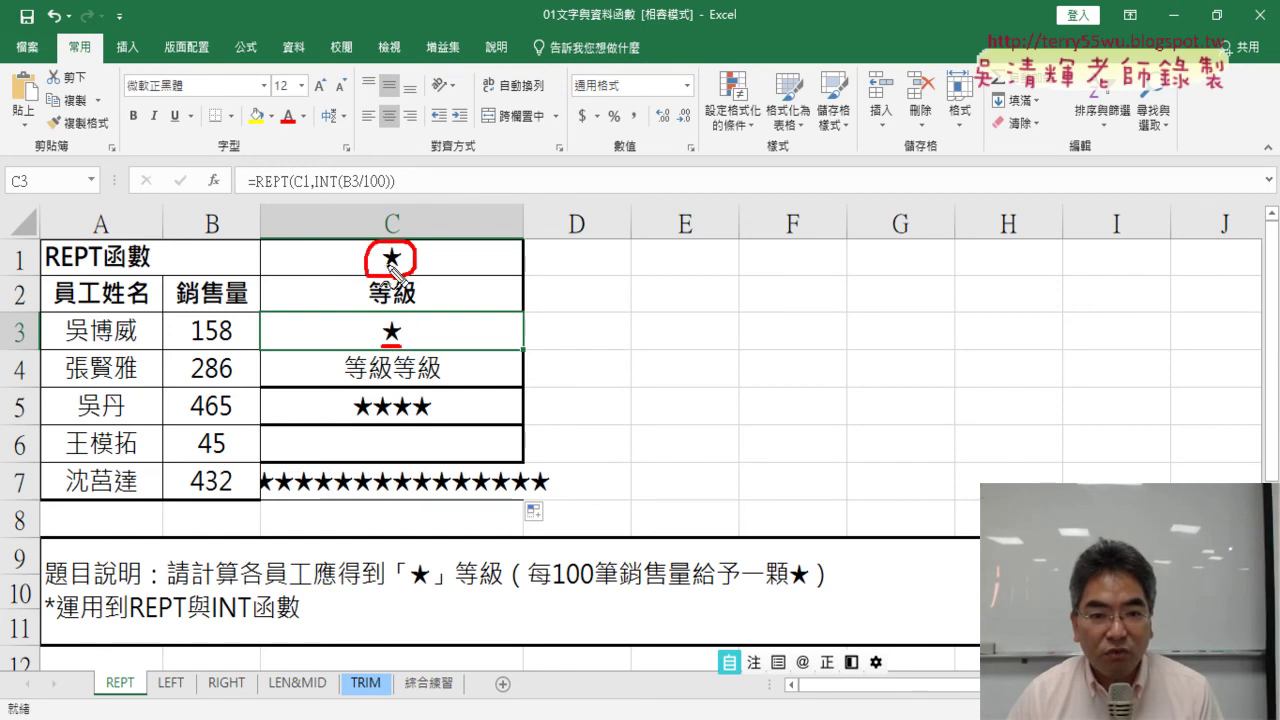
drag(288, 196, 311, 194)
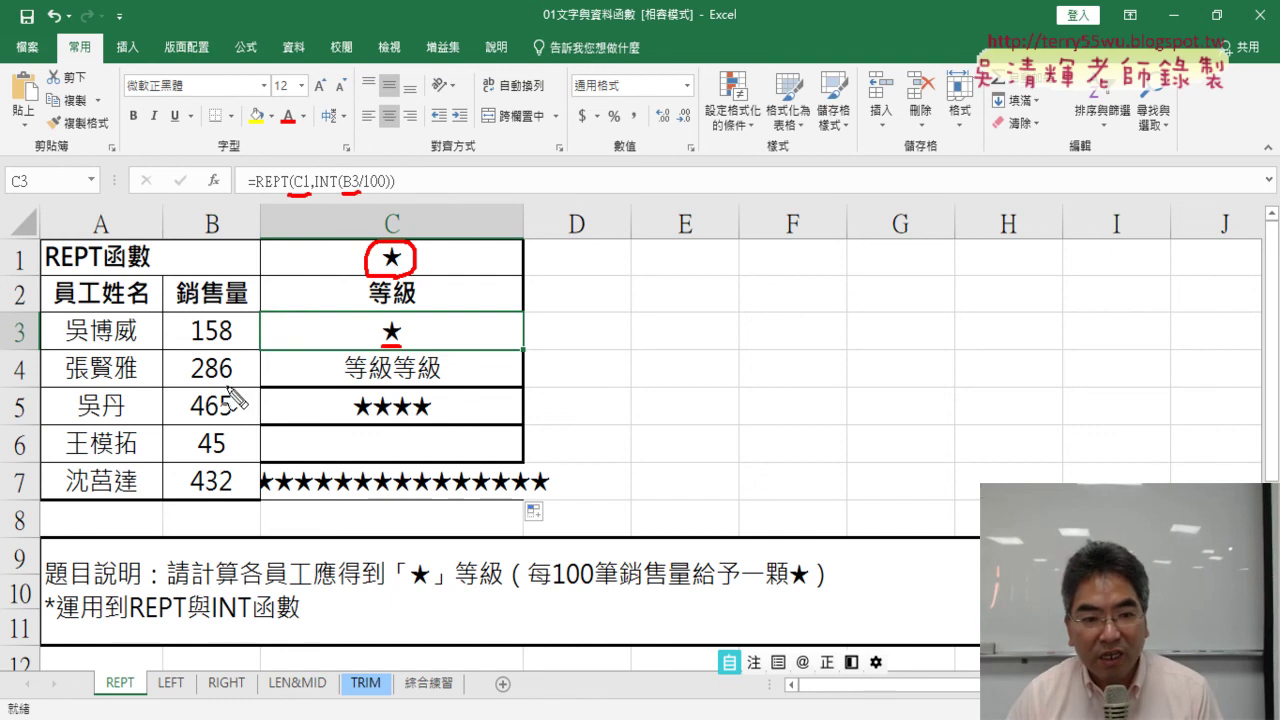
drag(210, 212, 218, 242)
drag(226, 352, 230, 382)
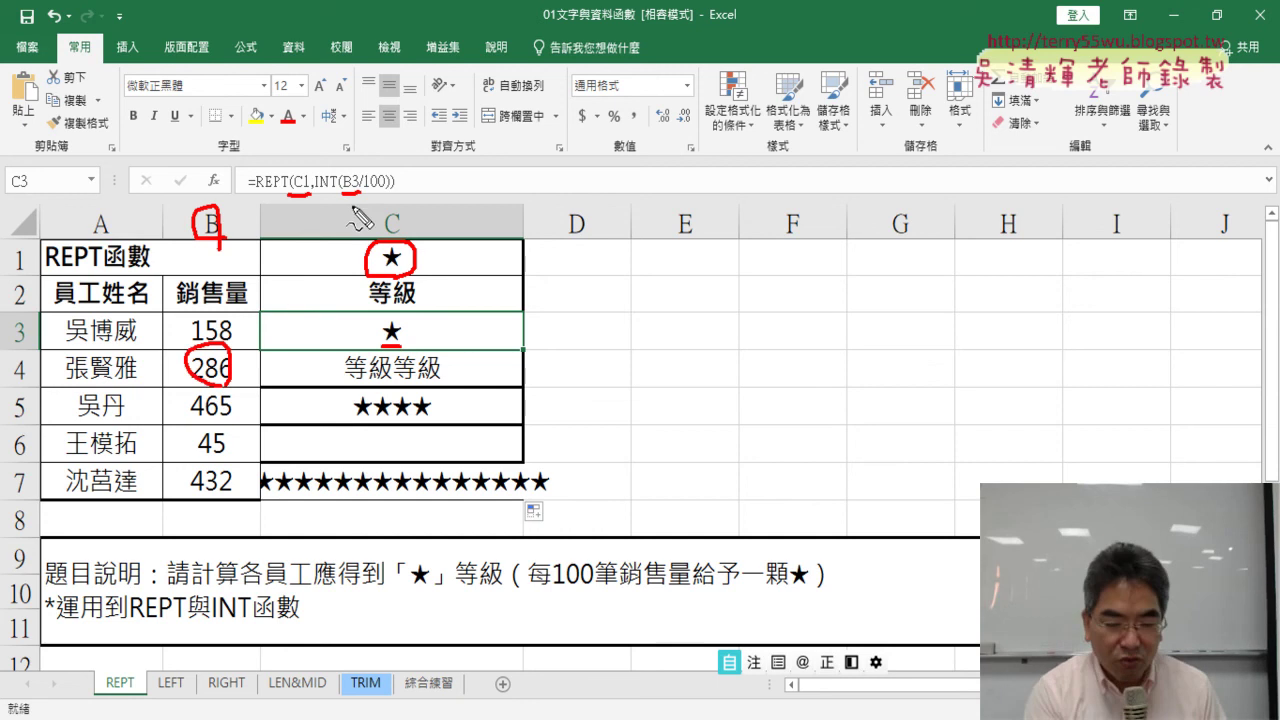
key(Escape)
Inspect C4's shifted formula, then change C3's C1 reference to C$1
click(400, 368)
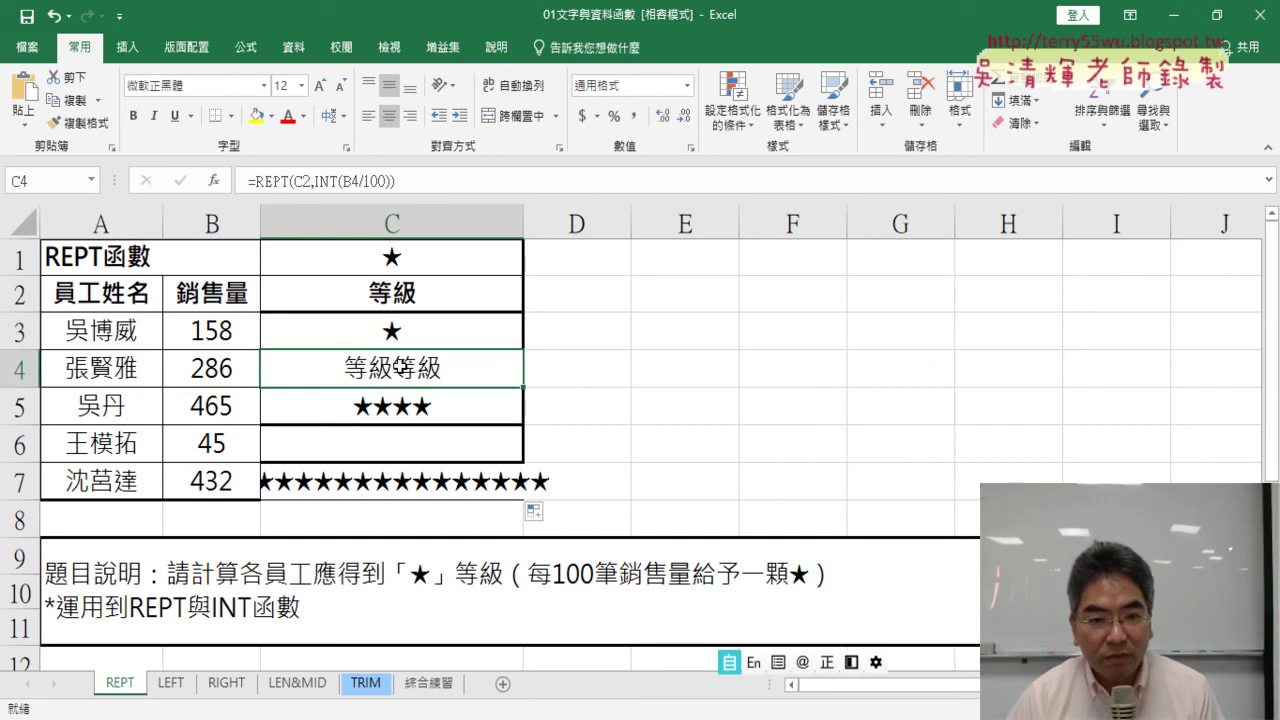
click(307, 181)
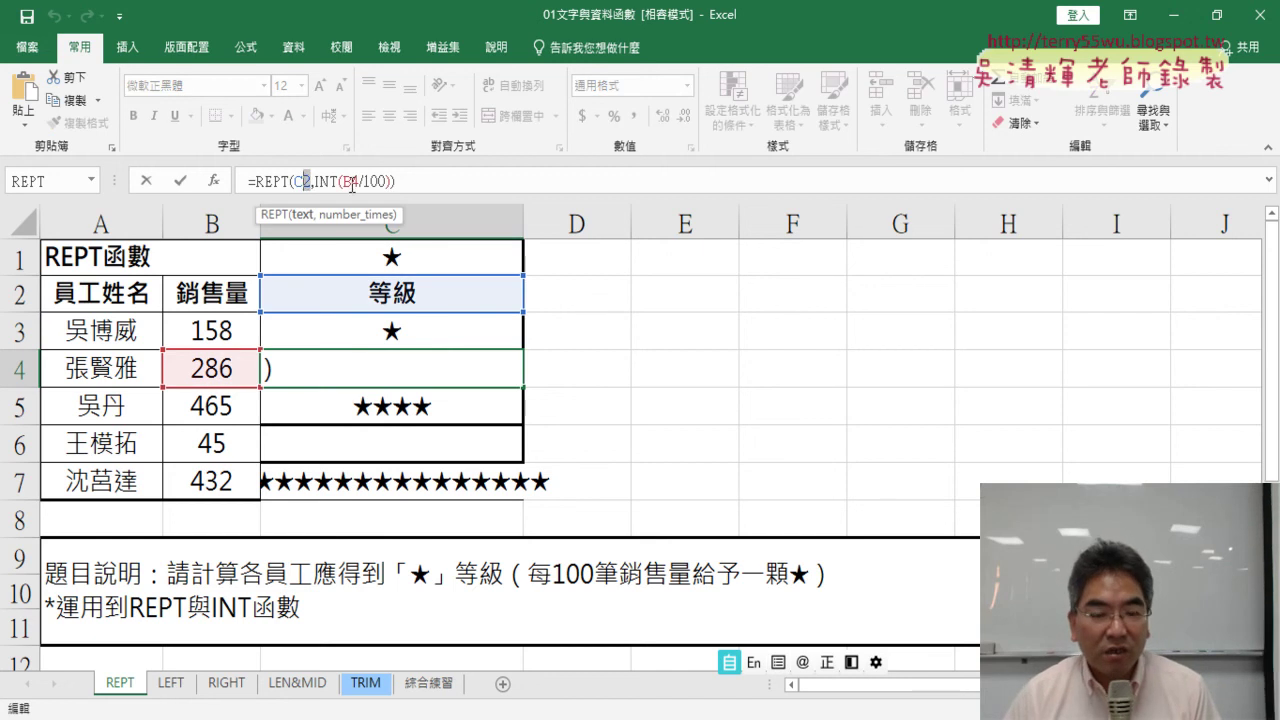
click(362, 333)
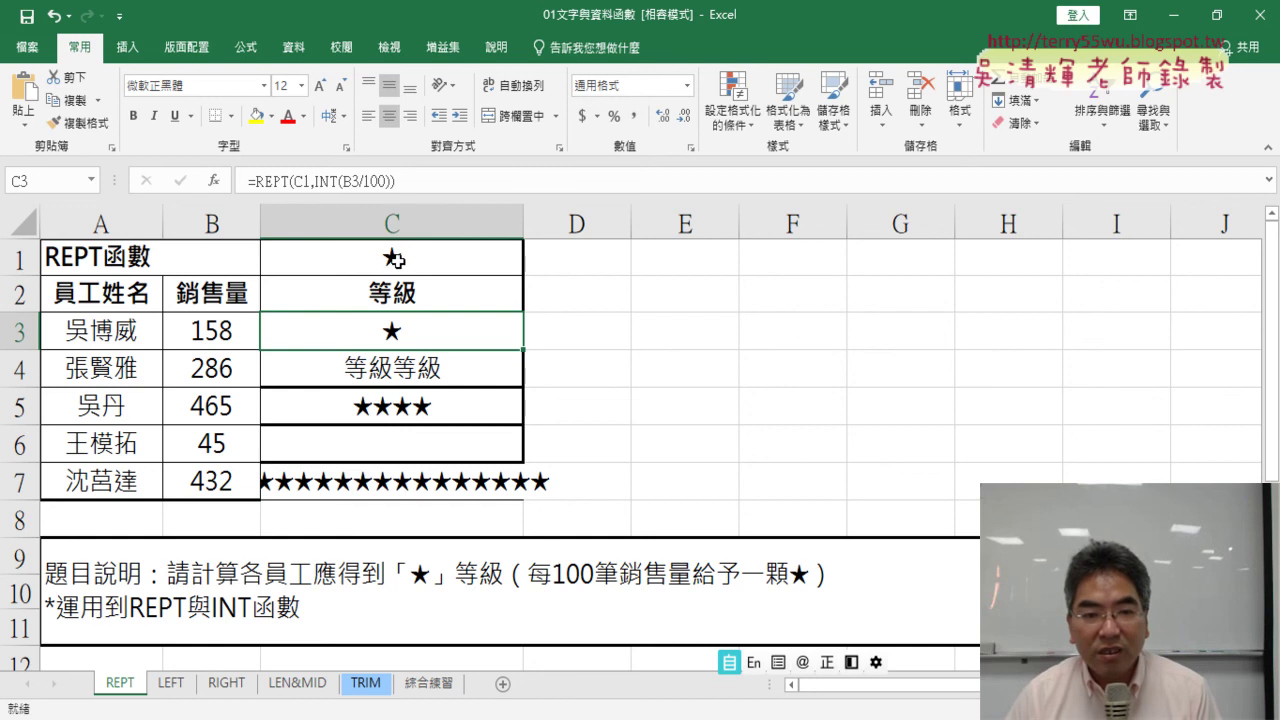
click(303, 181)
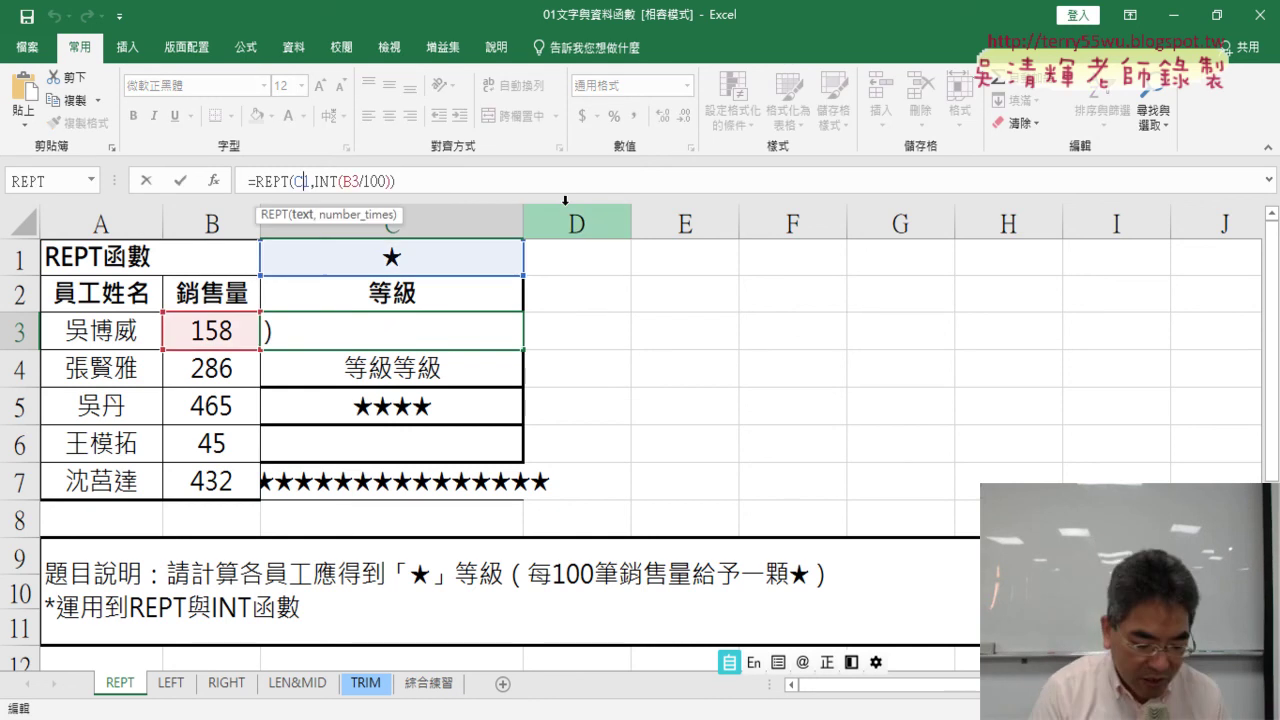
text($)
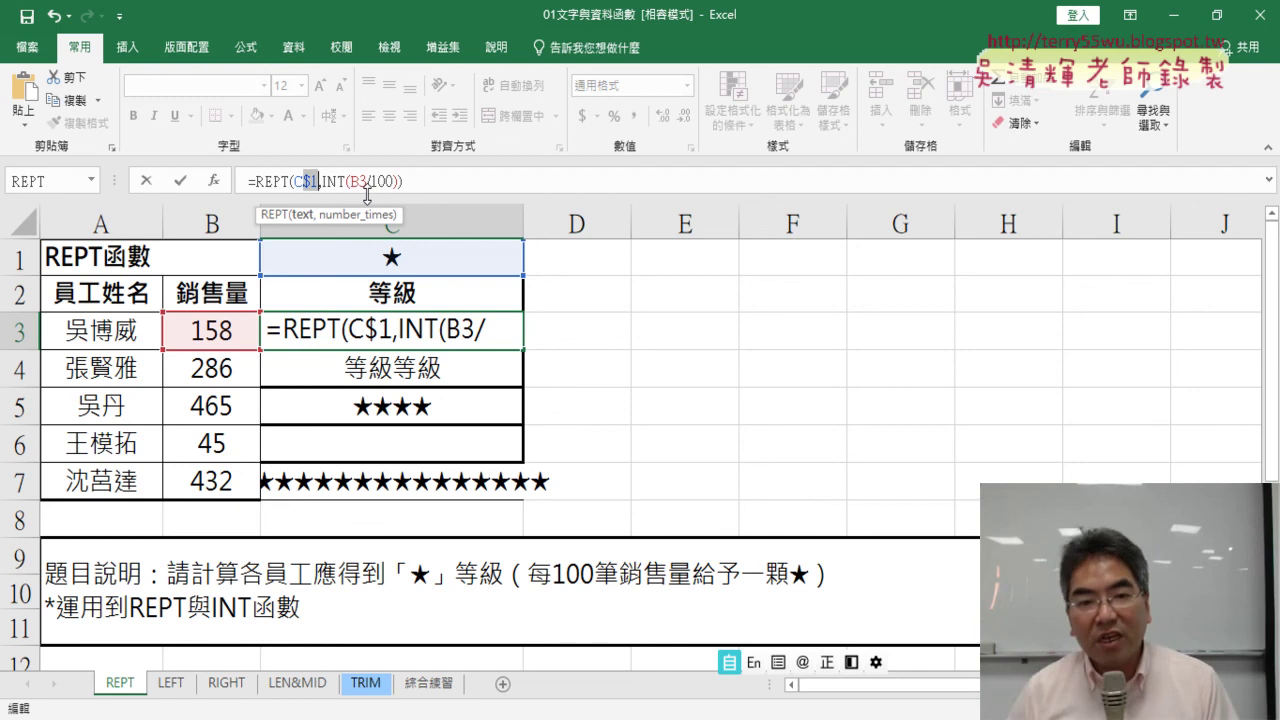
Confirm =REPT(C$1,INT(B3/100)), fill it down C3:C7, and mark the correct star ratings
click(181, 183)
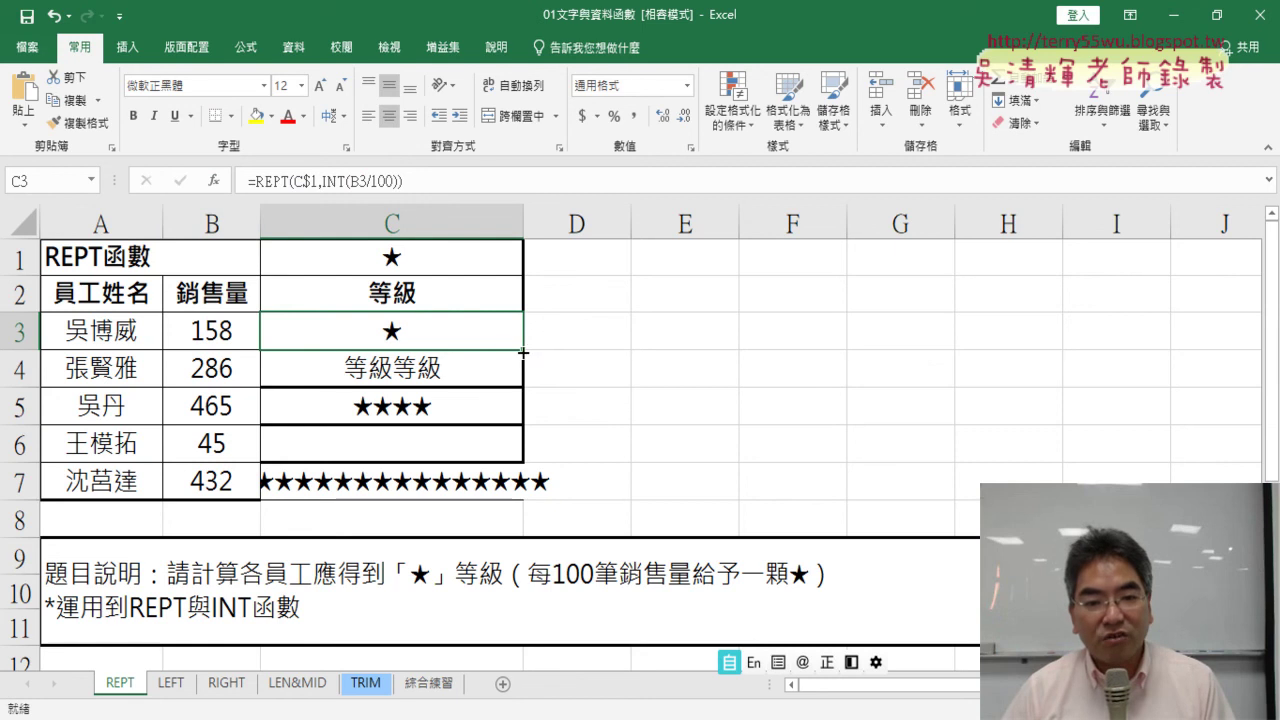
drag(522, 352, 501, 494)
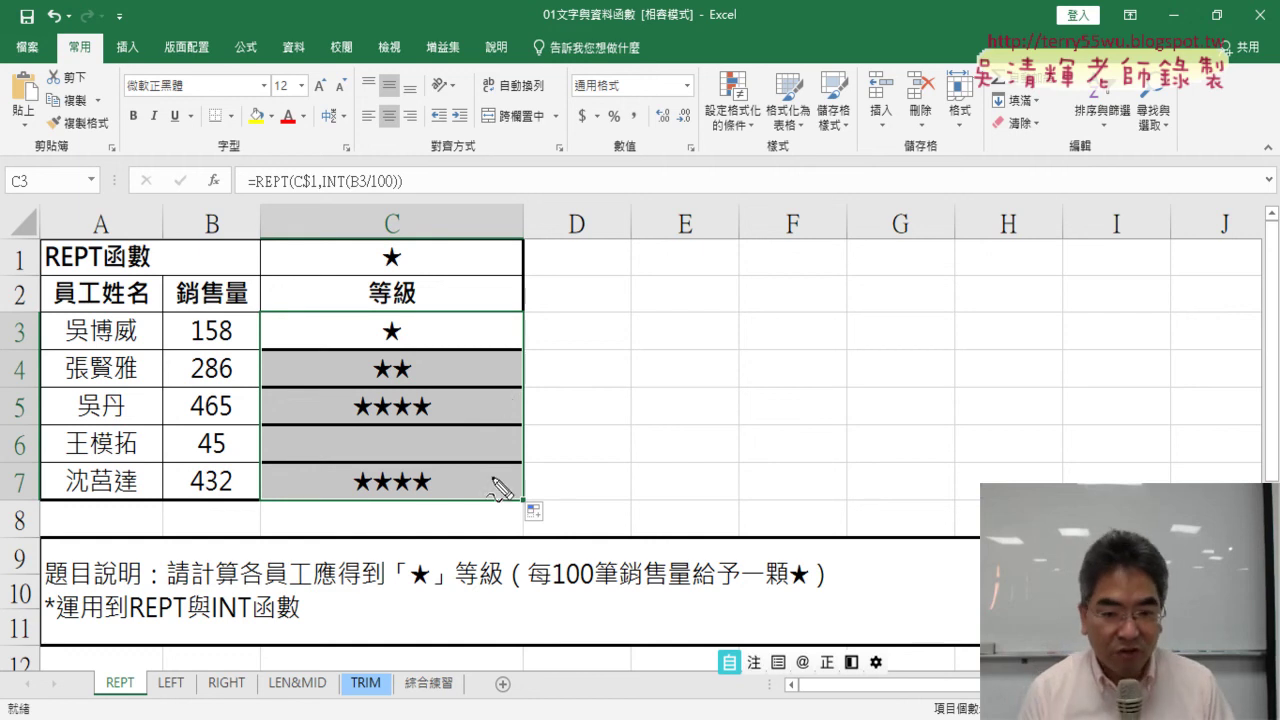
drag(410, 318, 414, 322)
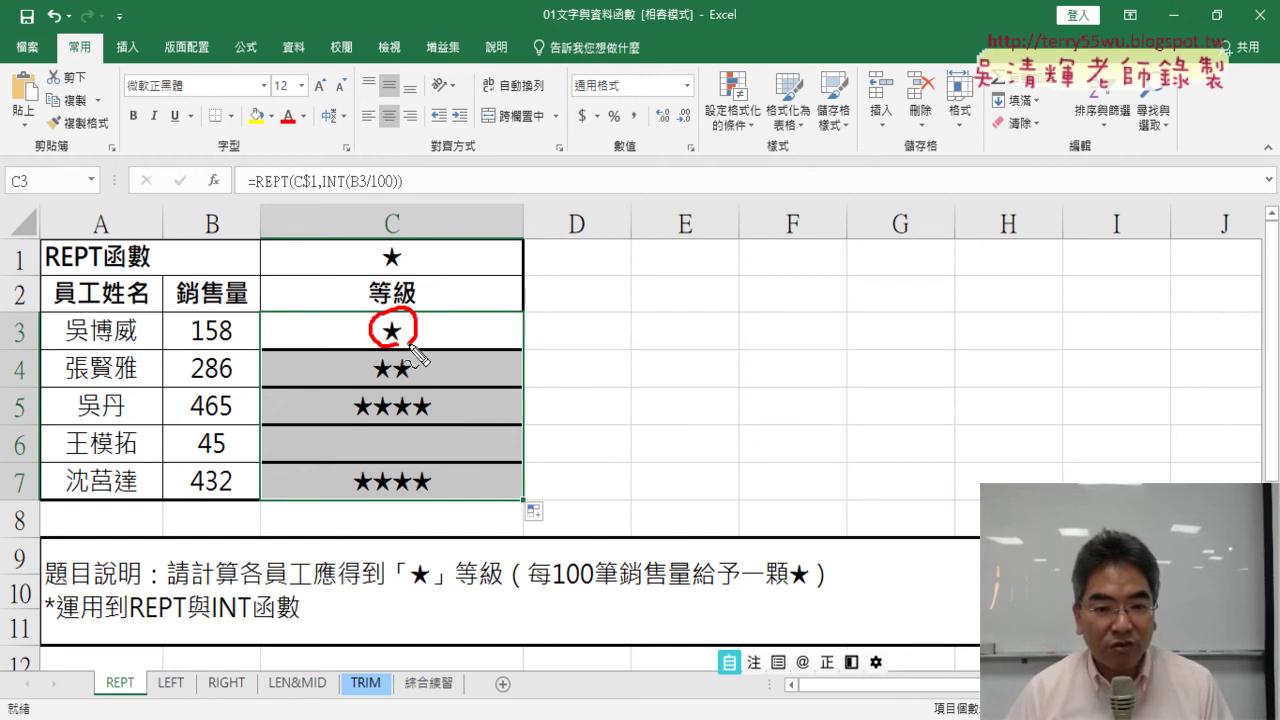
drag(400, 190, 285, 189)
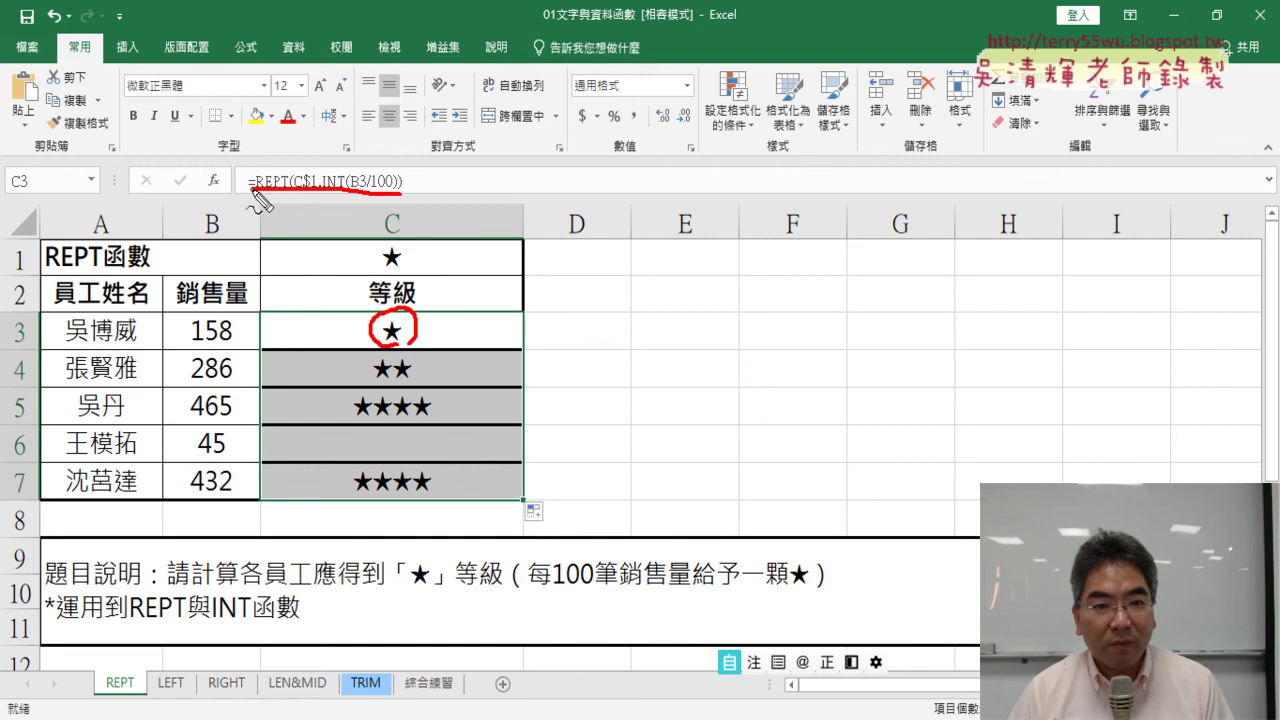
drag(408, 248, 410, 264)
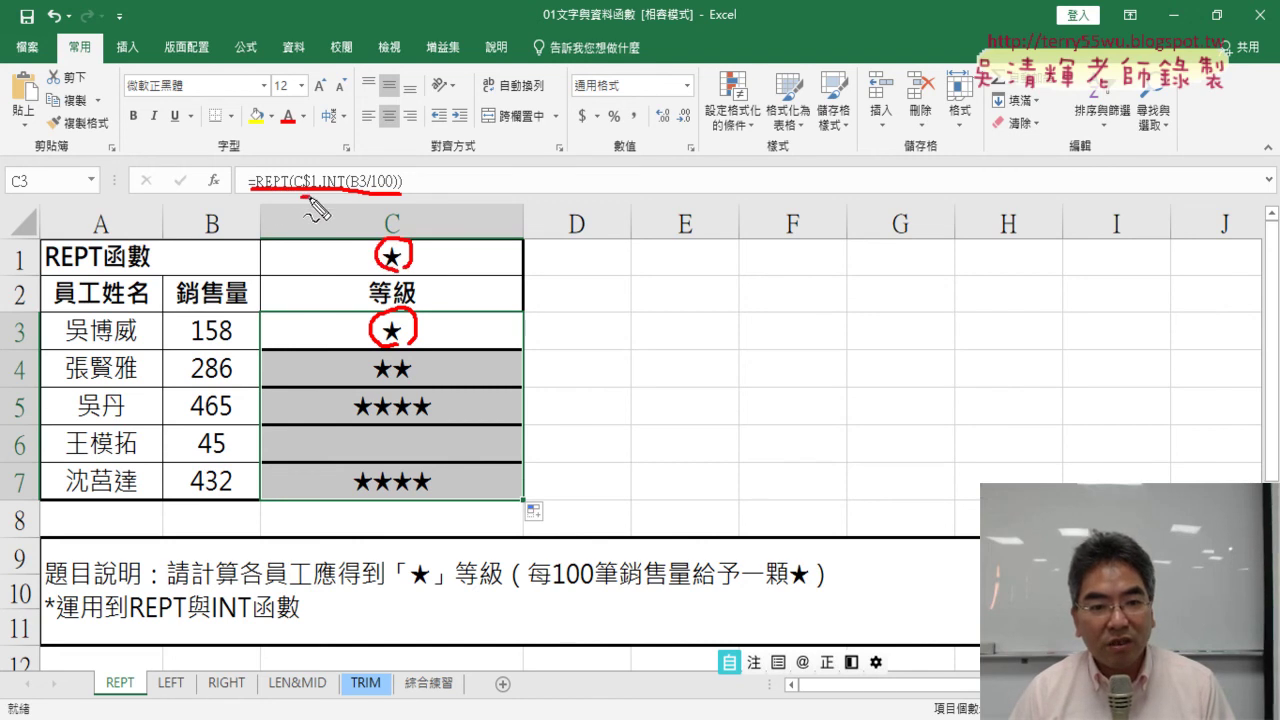
drag(320, 204, 312, 230)
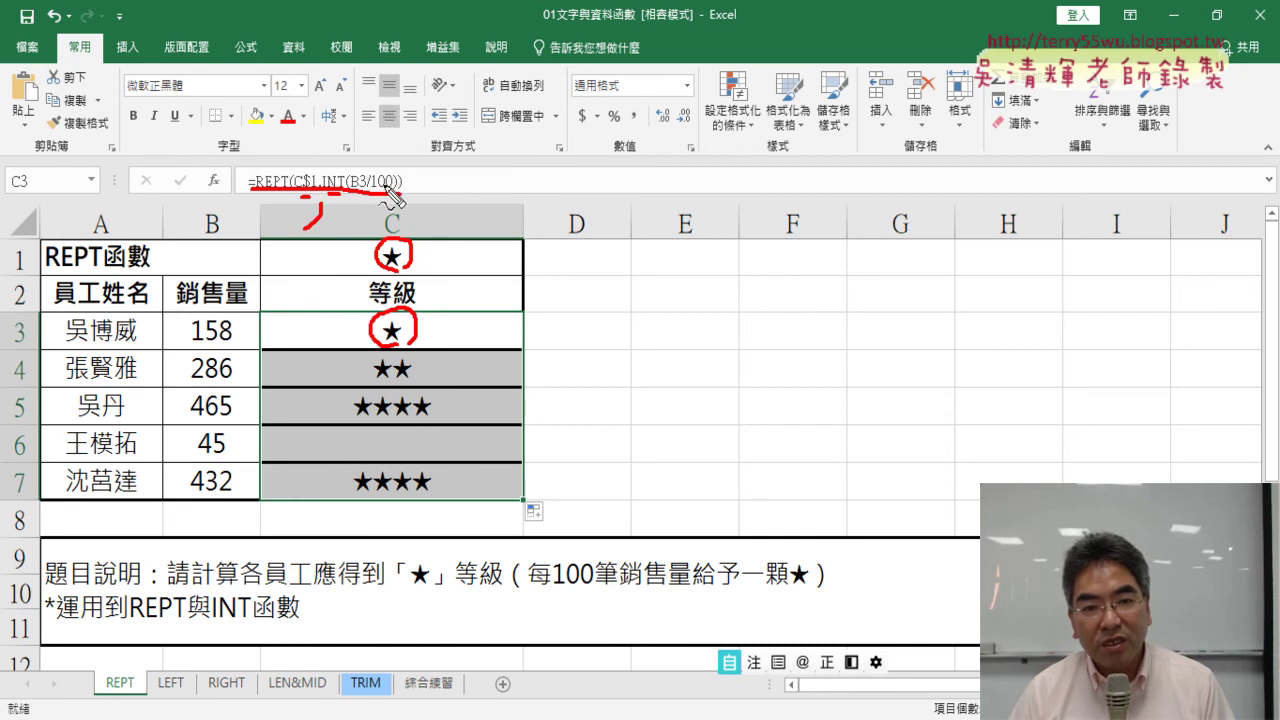
drag(400, 192, 404, 162)
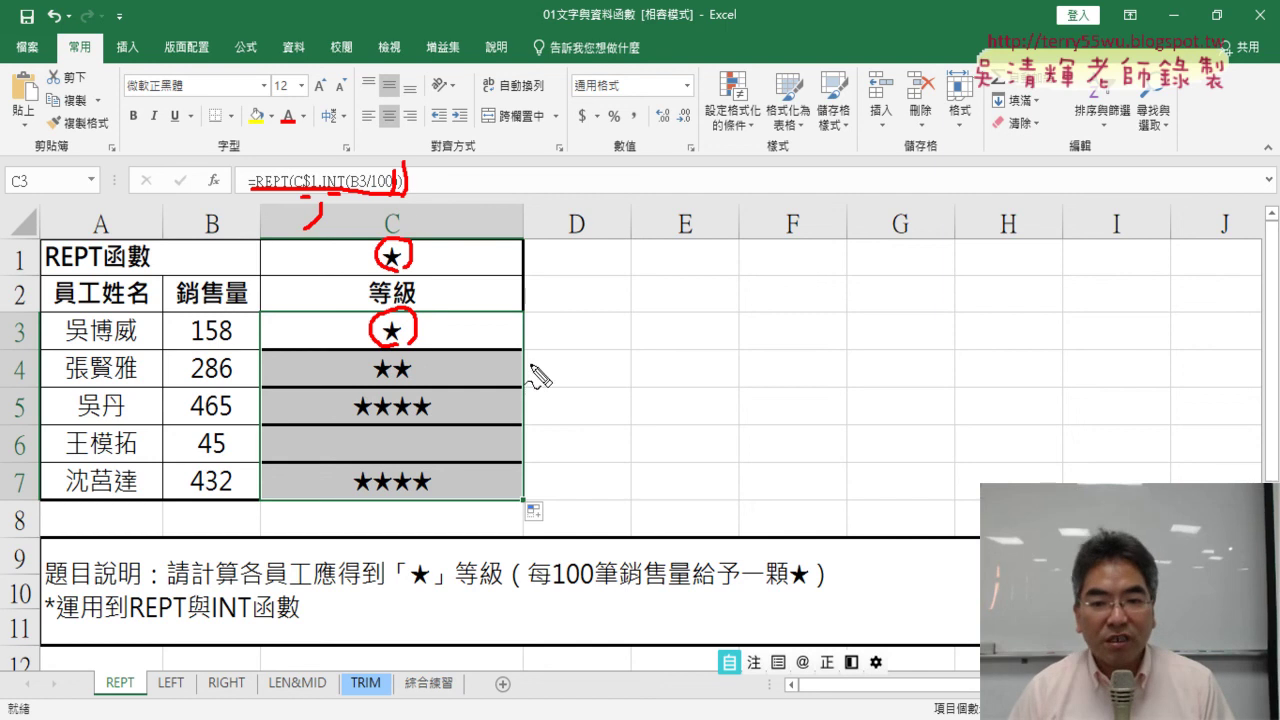
drag(538, 335, 558, 455)
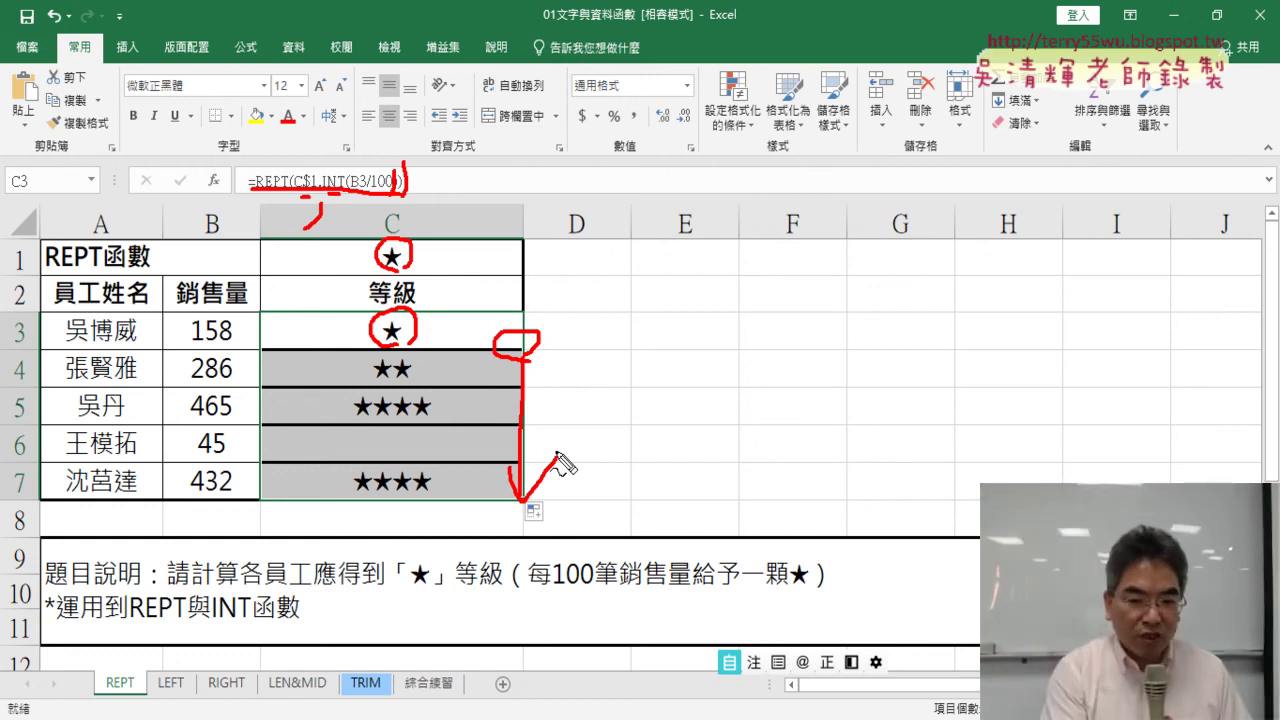
key(Escape)
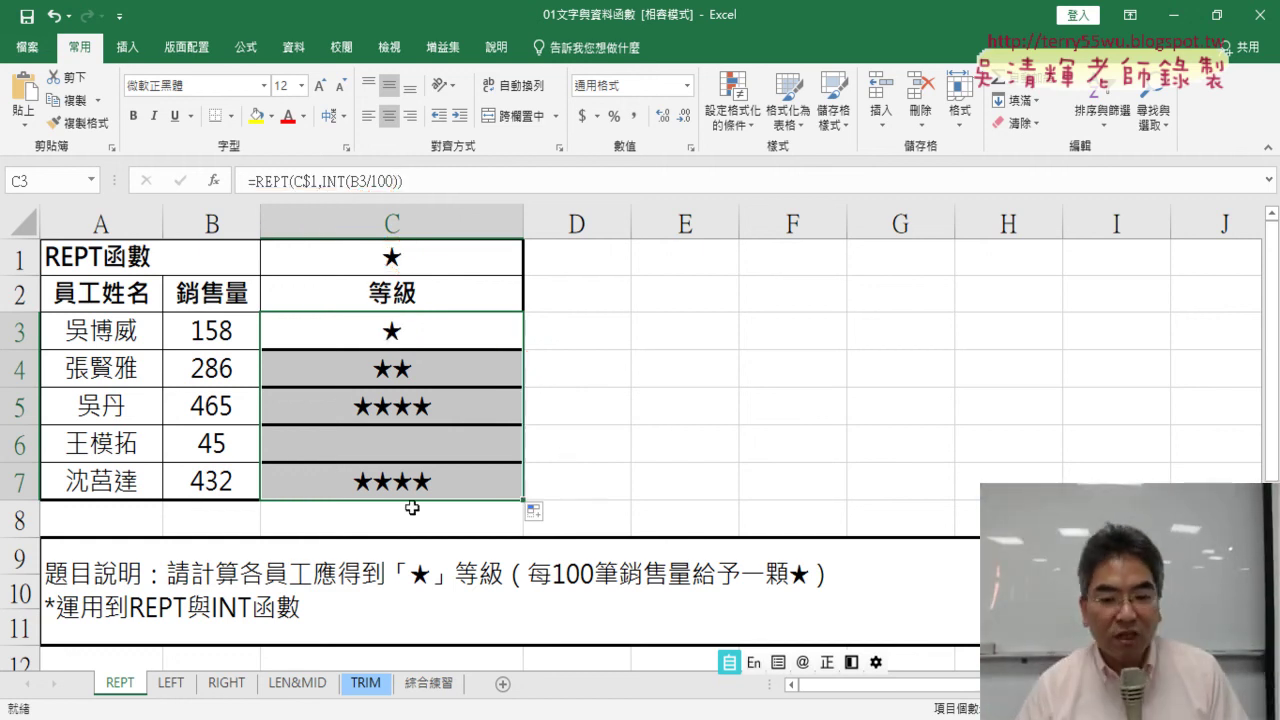
Look over the LEN&MID sheet's ID numbers and its empty length, gender and MID cells
click(301, 683)
scroll(338, 373, up, 3)
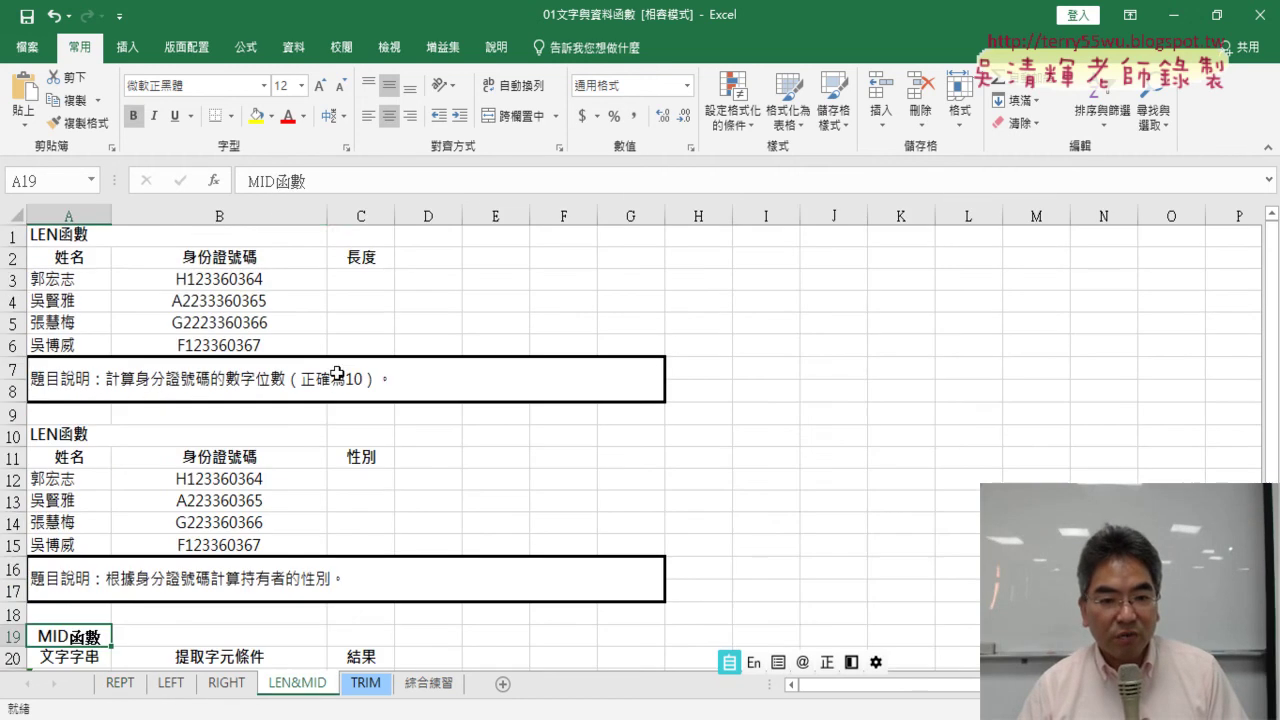
click(217, 279)
click(385, 284)
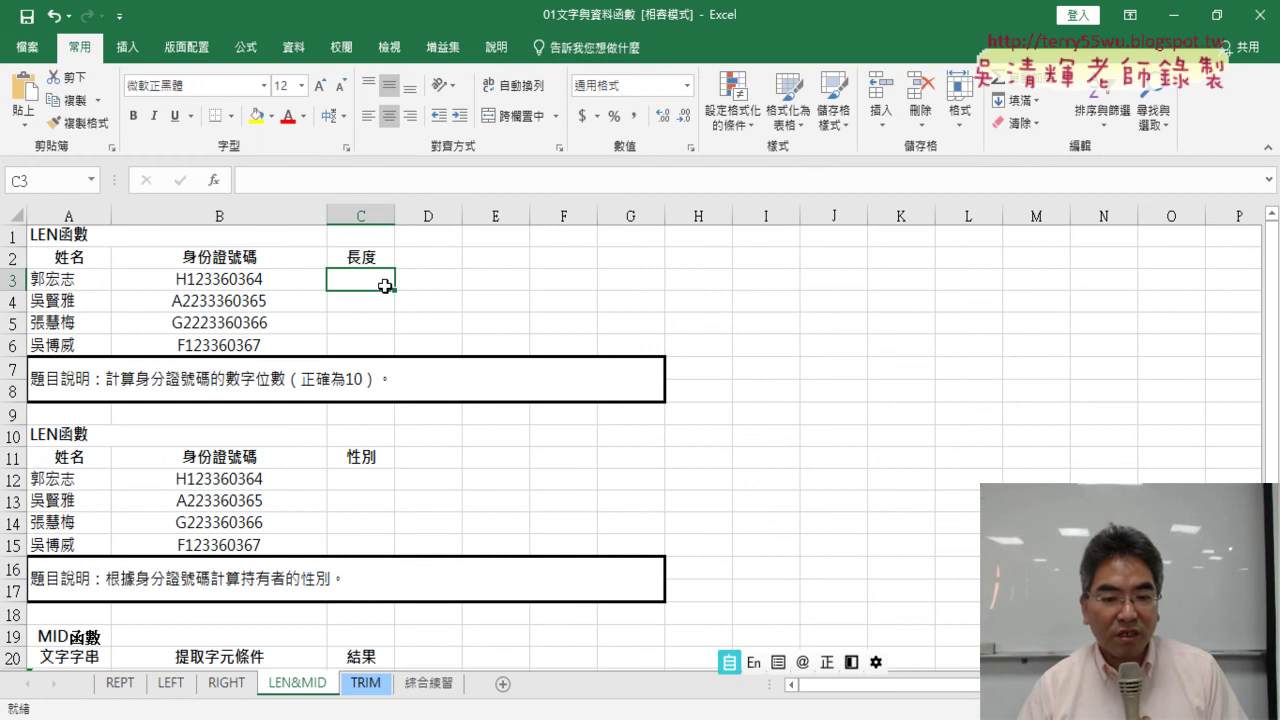
click(207, 487)
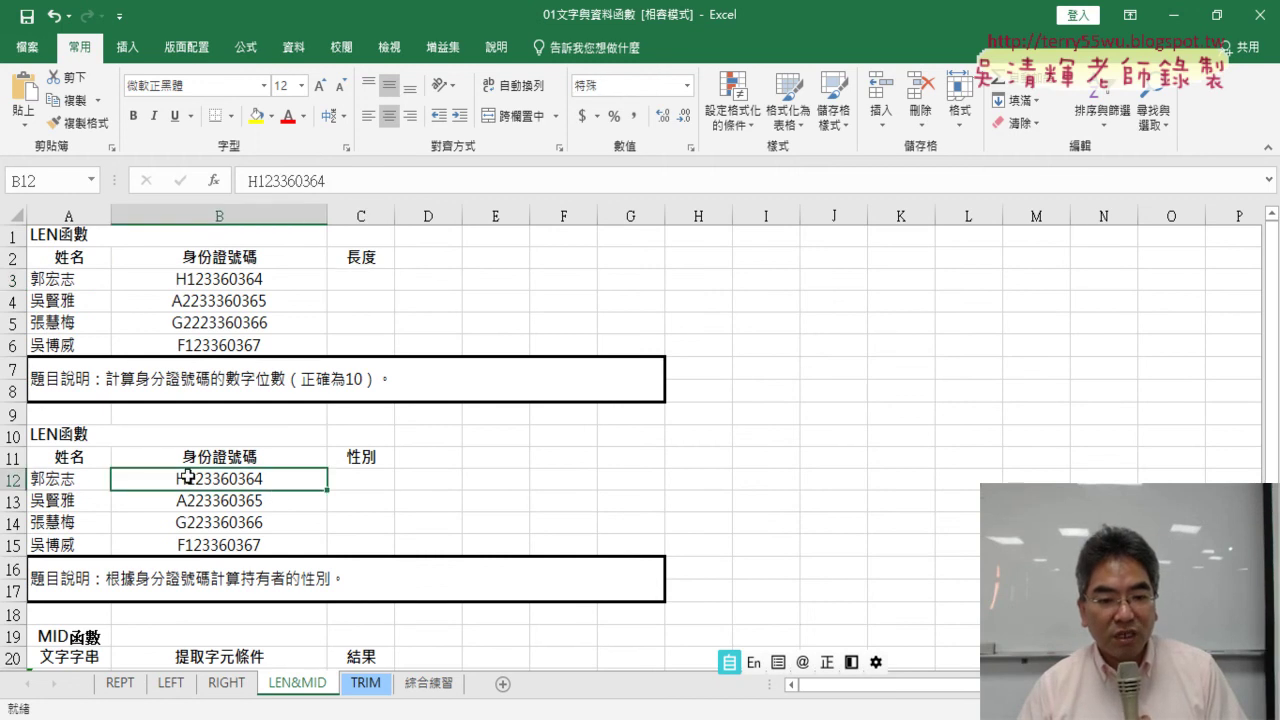
click(364, 479)
scroll(367, 483, down, 3)
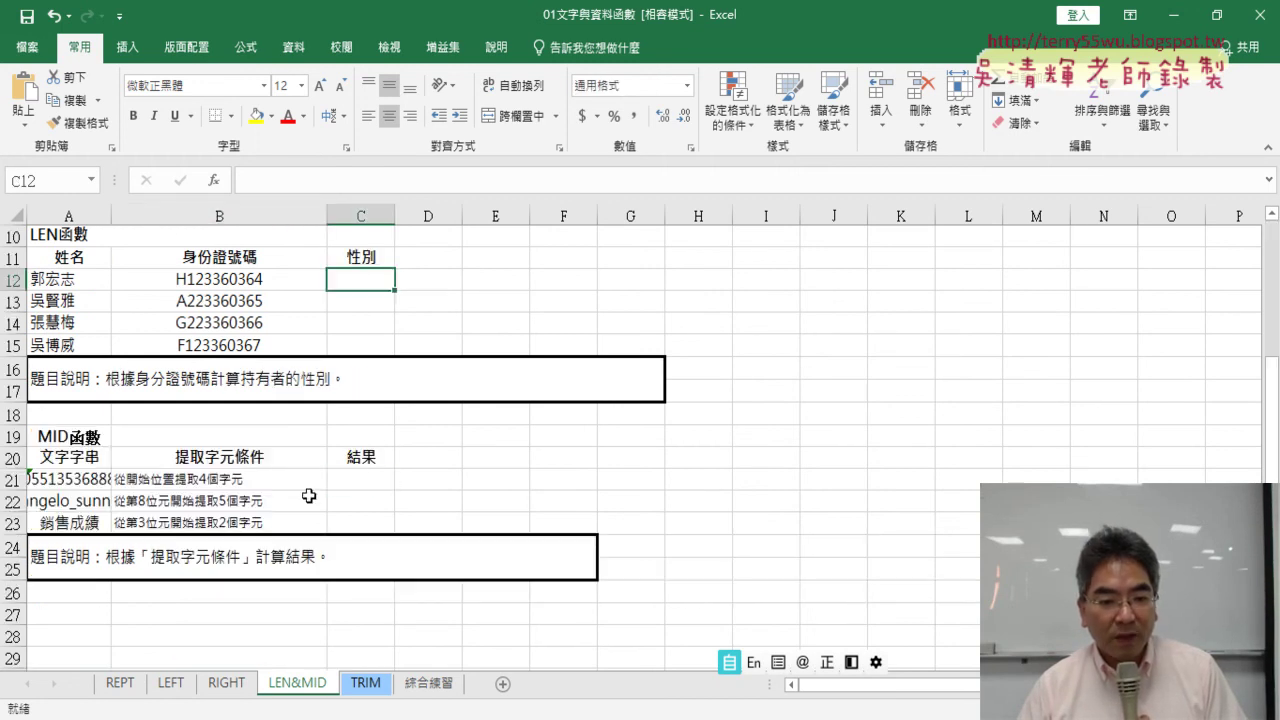
click(362, 480)
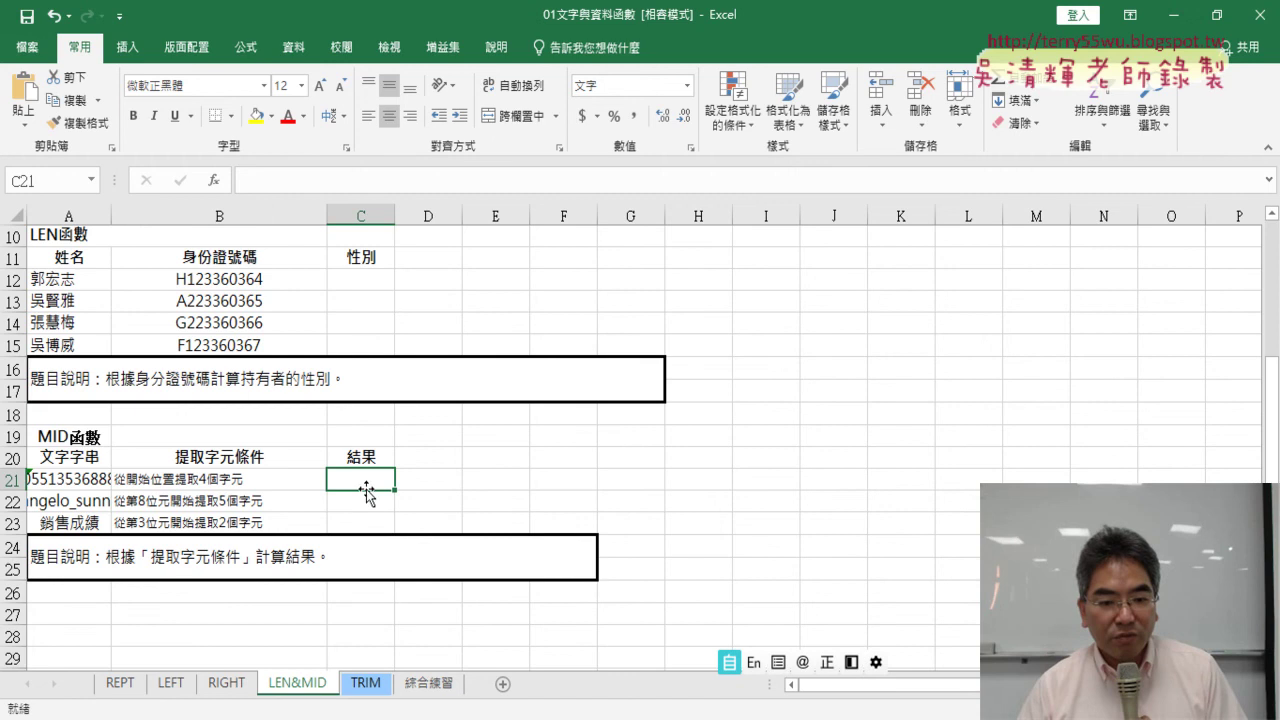
Flip through the LEFT and RIGHT sheets and end on 綜合練習
click(176, 686)
click(232, 686)
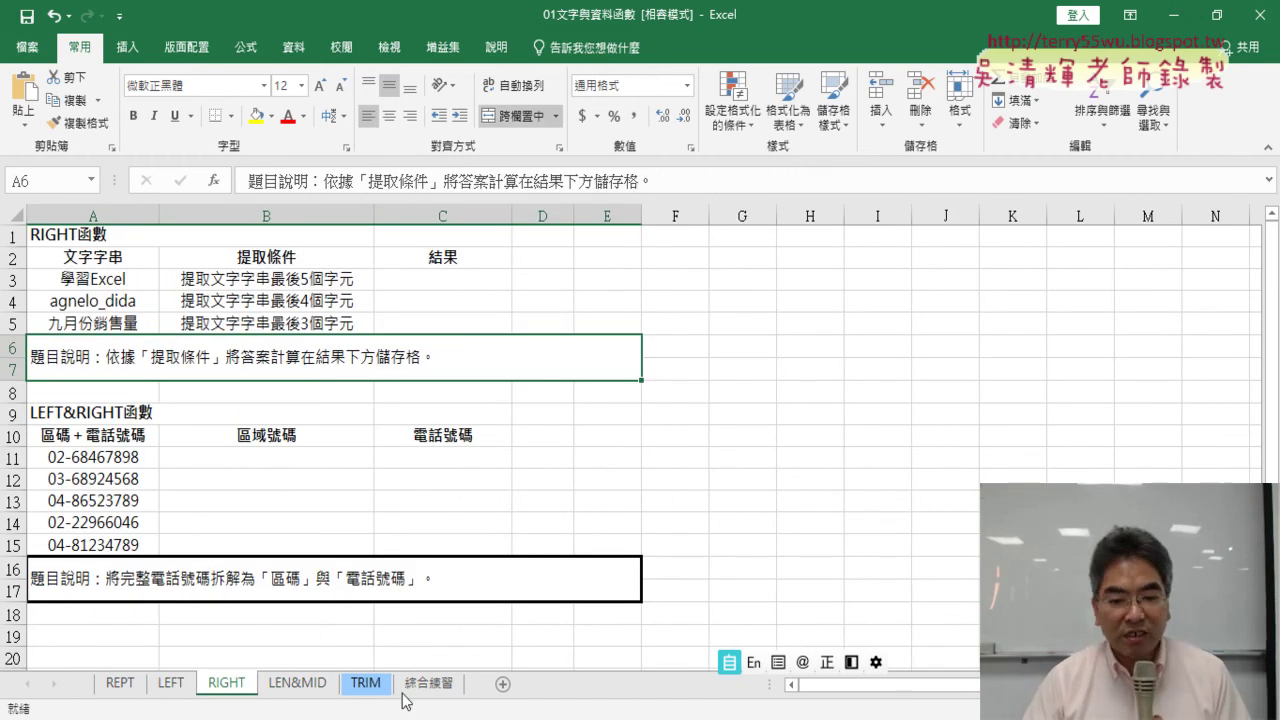
click(440, 686)
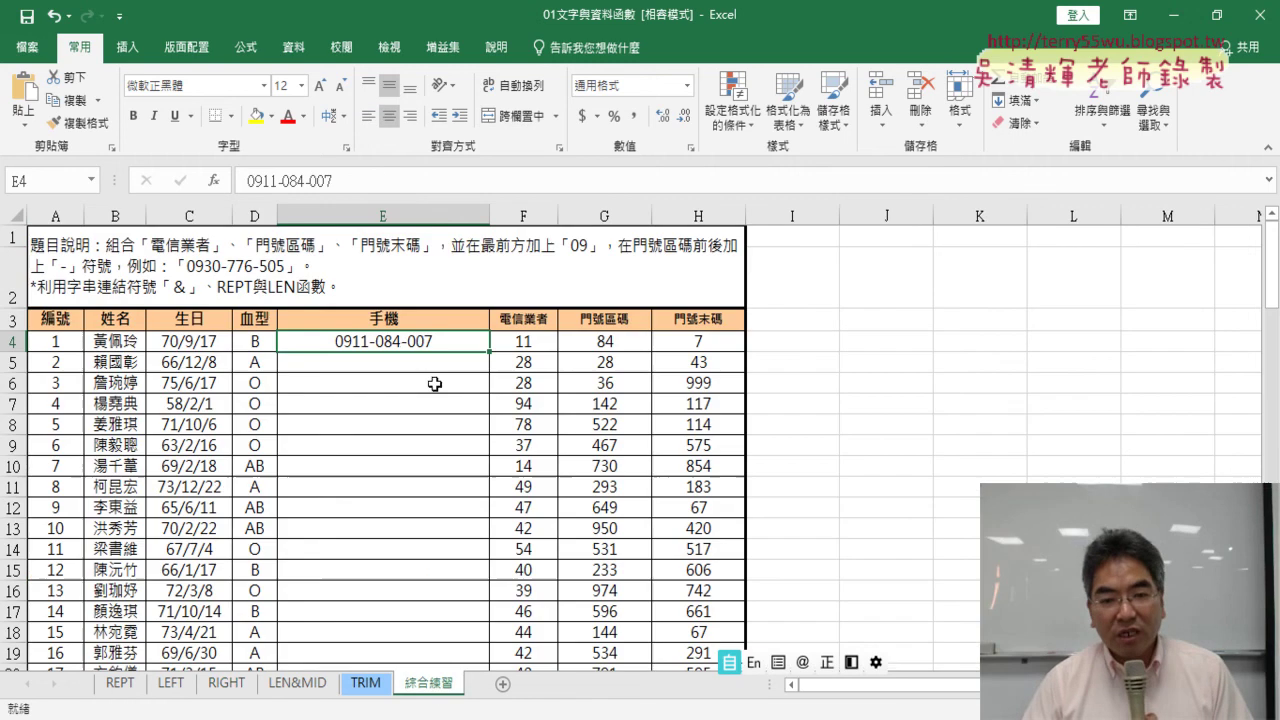